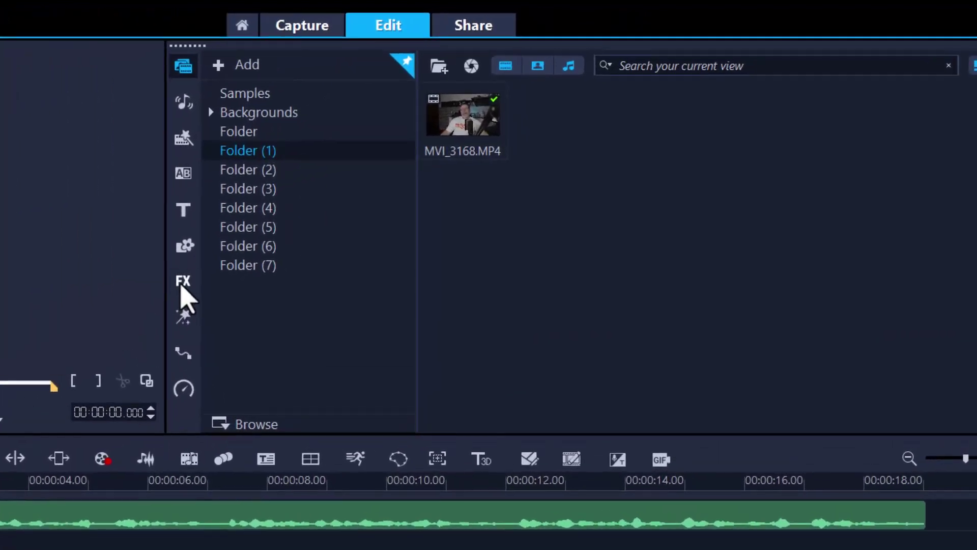
Apply the NewBlue Cleaner audio filter to the MVI_3168.MP4 clip and open the clip's effect settings
{"action": "left_click", "coordinate": [401, 205]}
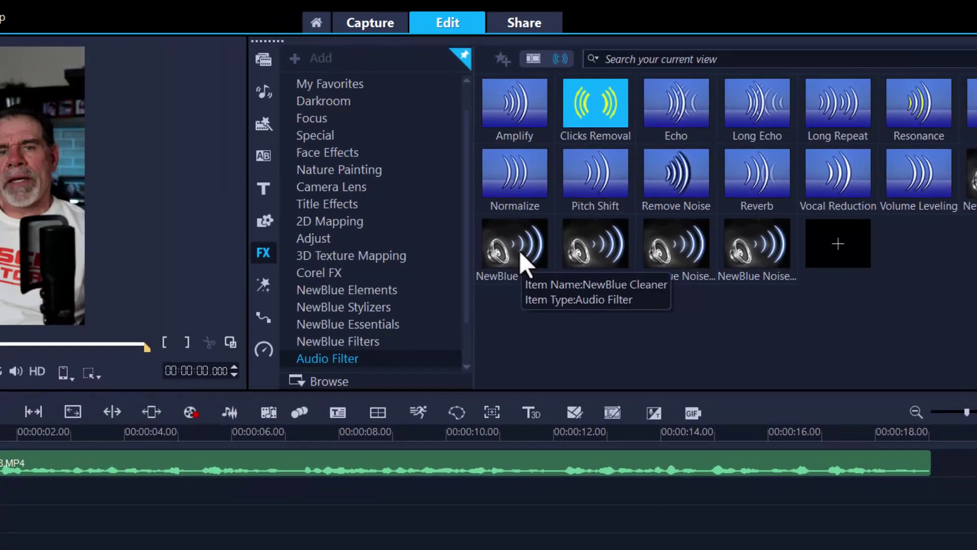
{"action": "left_click_drag", "start_coordinate": [473, 292], "coordinate": [375, 512]}
{"action": "left_click_drag", "start_coordinate": [458, 438], "coordinate": [456, 441]}
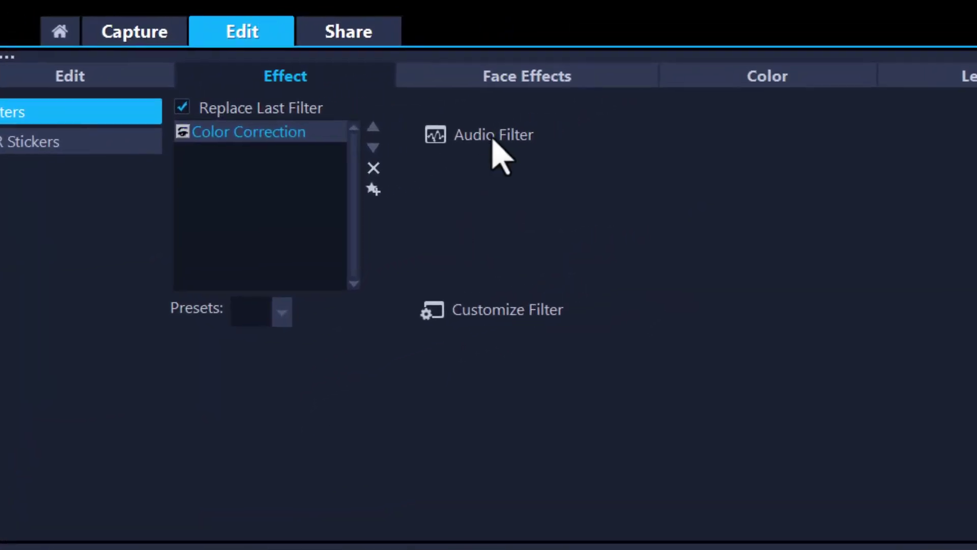
Load the Hum and Noise Begone! preset in the options of the clip's NewBlue Cleaner audio filter
{"action": "left_click", "coordinate": [575, 112]}
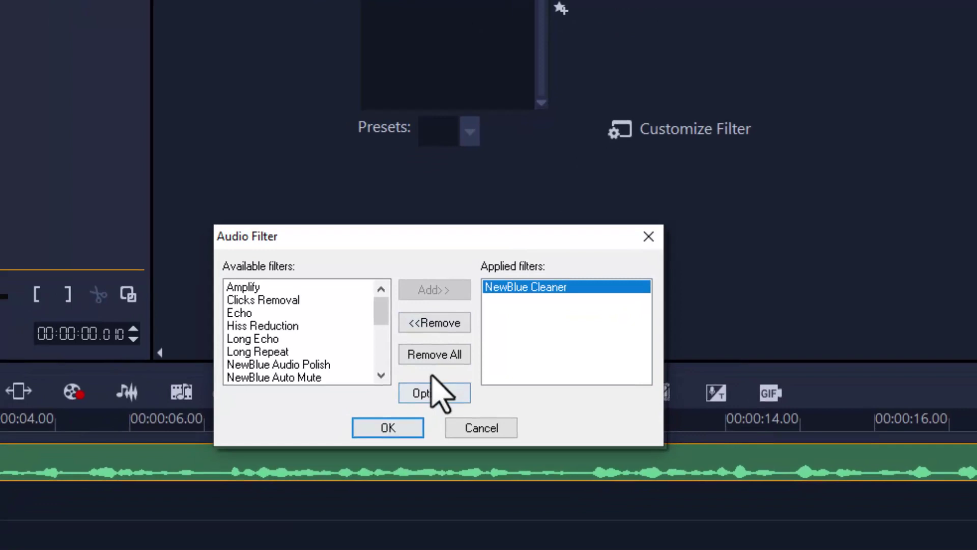
{"action": "left_click", "coordinate": [427, 395]}
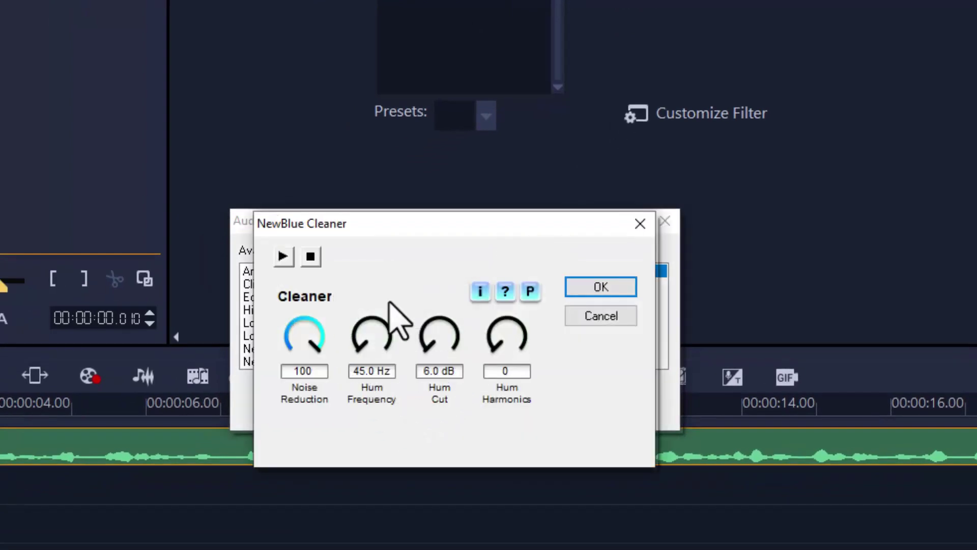
{"action": "left_click", "coordinate": [530, 292]}
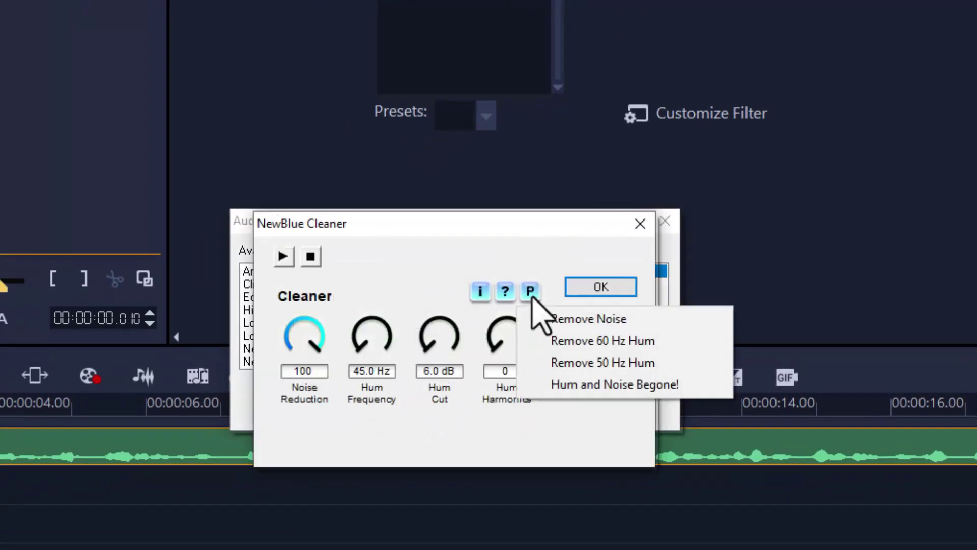
{"action": "left_click", "coordinate": [573, 385]}
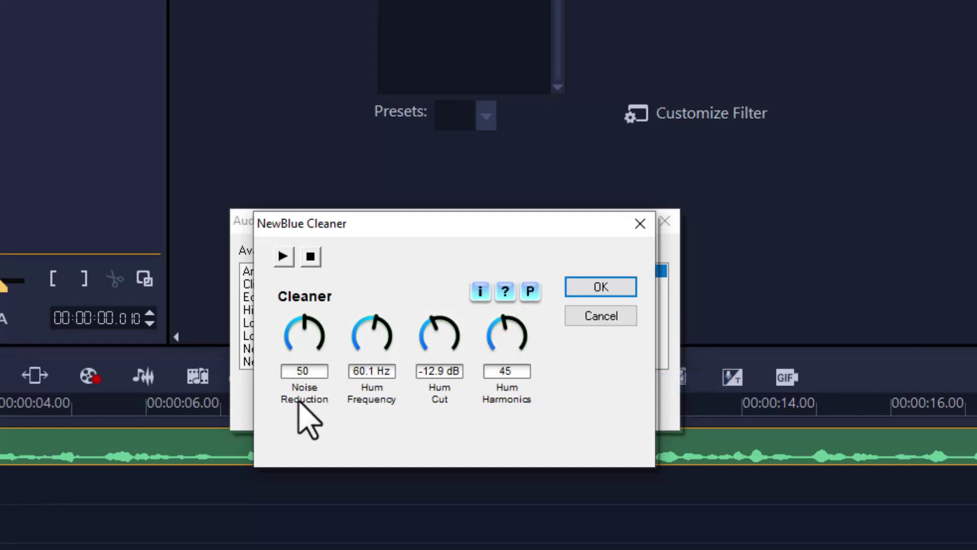
Set the Cleaner's Noise Reduction to 31, preview the sound and close the audio filter settings
{"action": "left_click_drag", "start_coordinate": [304, 336], "coordinate": [307, 388]}
{"action": "left_click", "coordinate": [282, 257]}
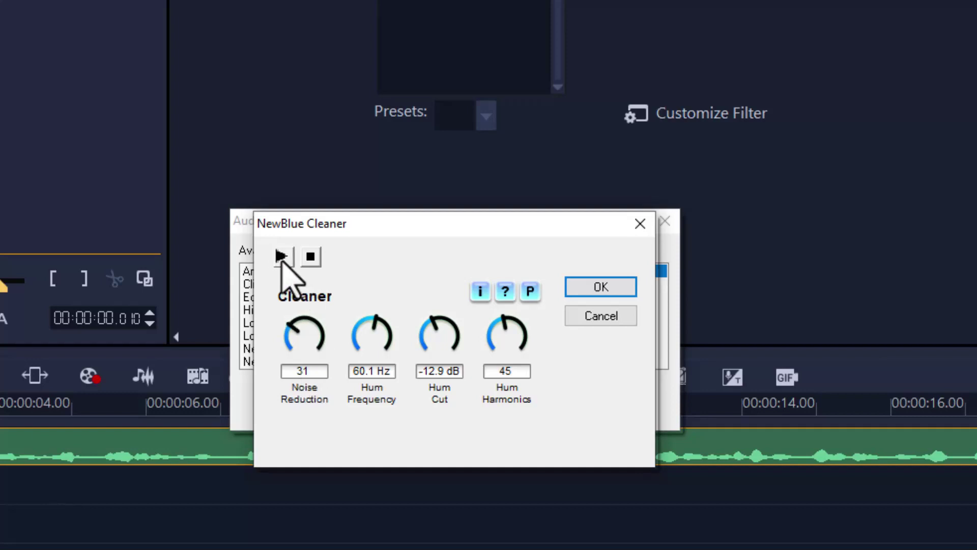
{"action": "left_click", "coordinate": [312, 257]}
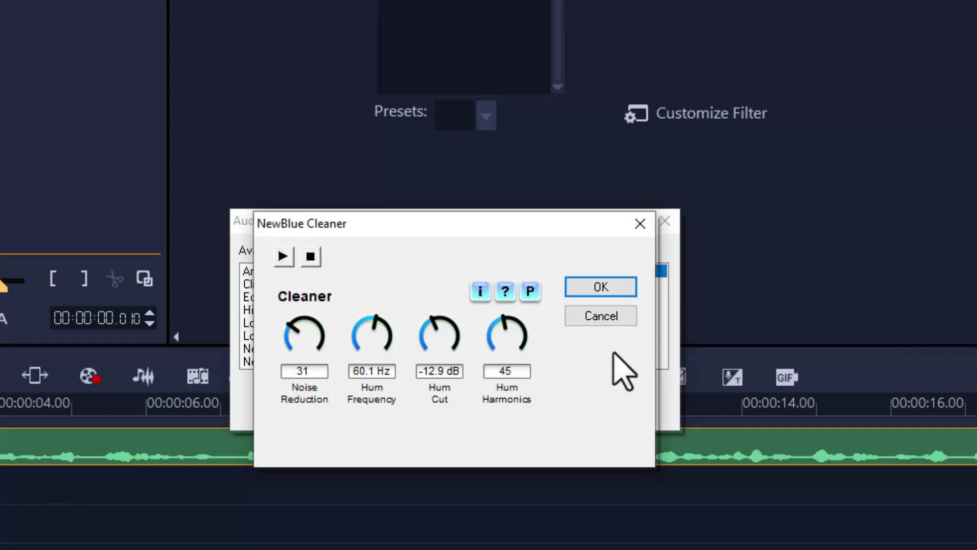
{"action": "left_click", "coordinate": [596, 288]}
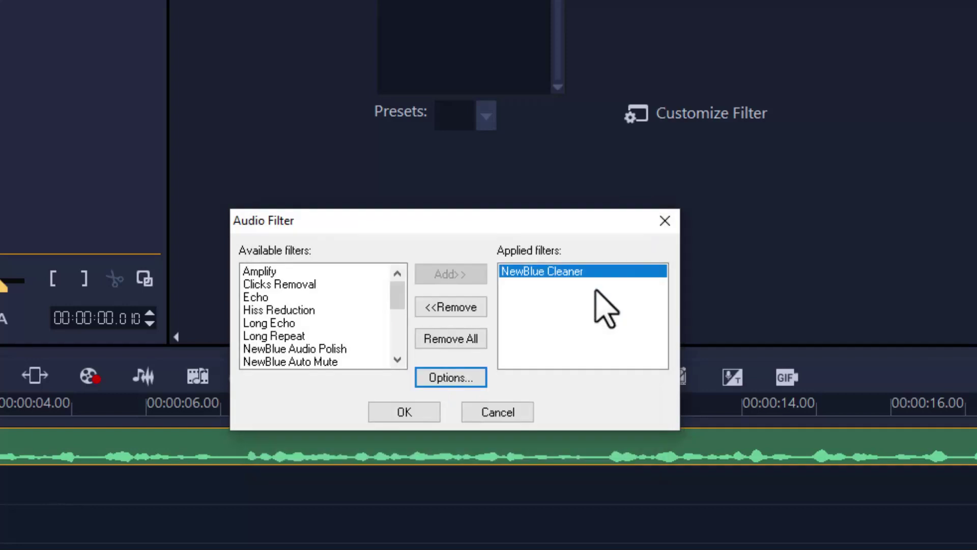
{"action": "left_click", "coordinate": [491, 409]}
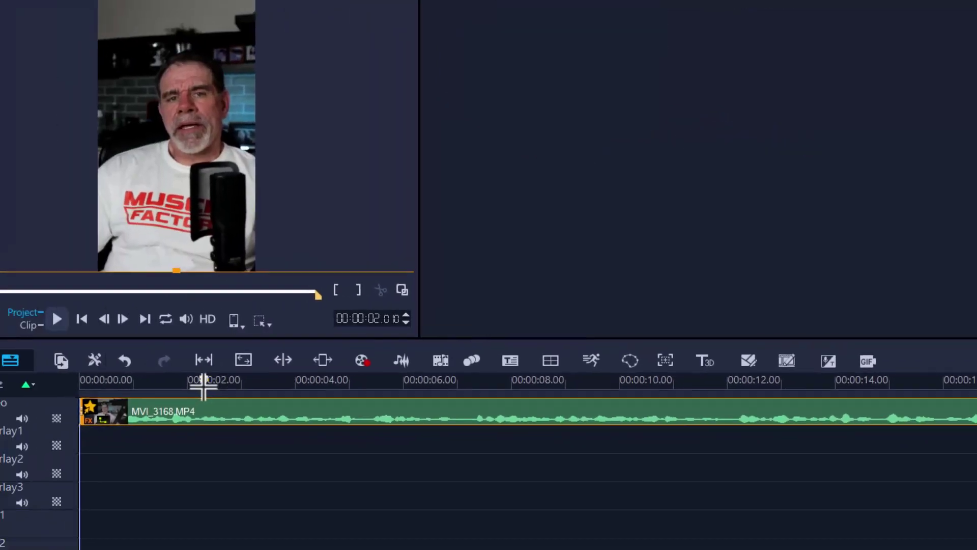
Play the first second or so of the project to listen to the filtered audio
{"action": "left_click", "coordinate": [137, 379]}
{"action": "key", "text": "space"}
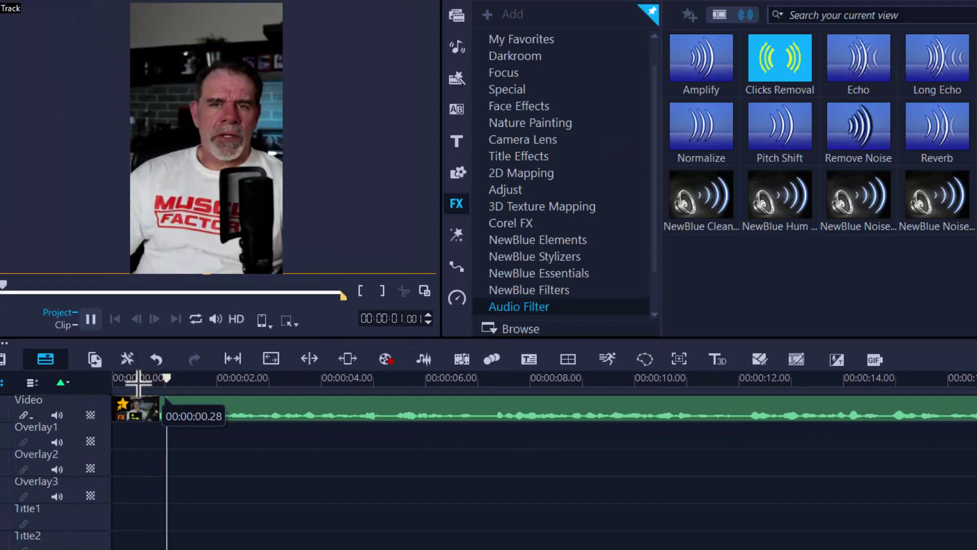
{"action": "key", "text": "space"}
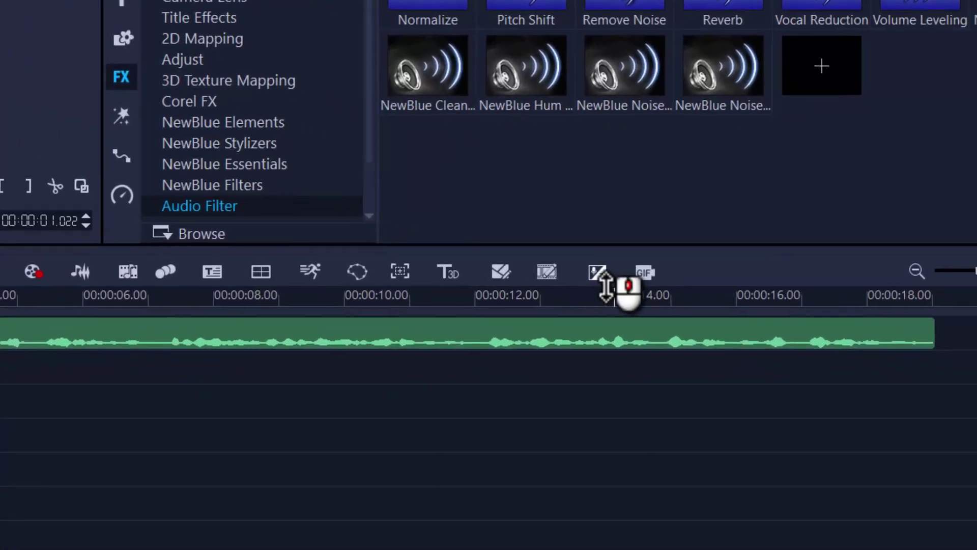
Run Speech to Text on the MVI_3168.MP4 clip in English, adding the subtitles to the Subtitle Editor
{"action": "left_click", "coordinate": [471, 329]}
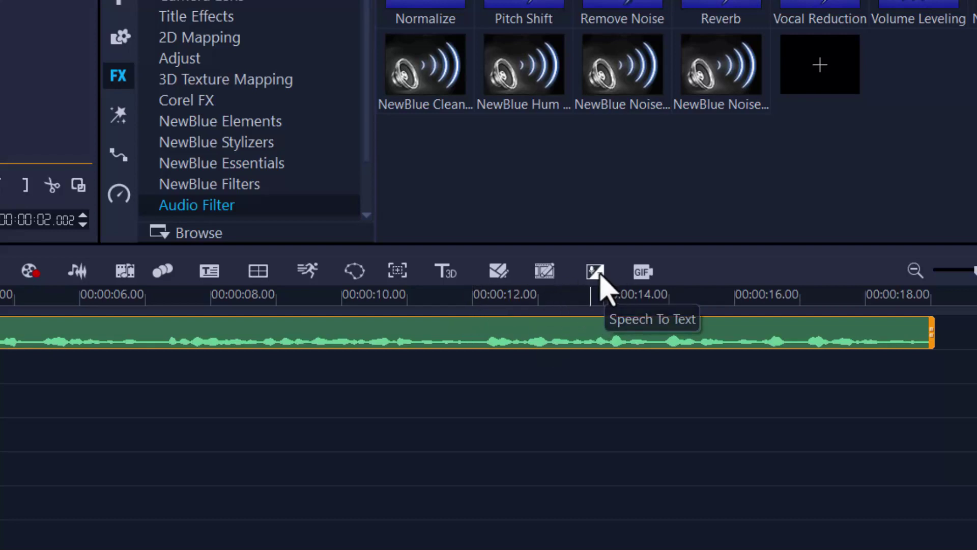
{"action": "left_click", "coordinate": [600, 275]}
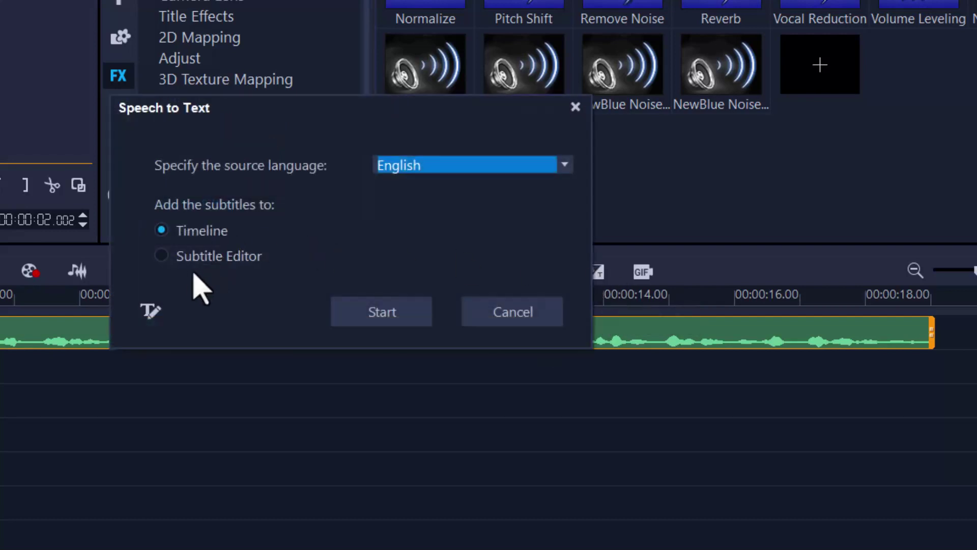
{"action": "left_click", "coordinate": [210, 261]}
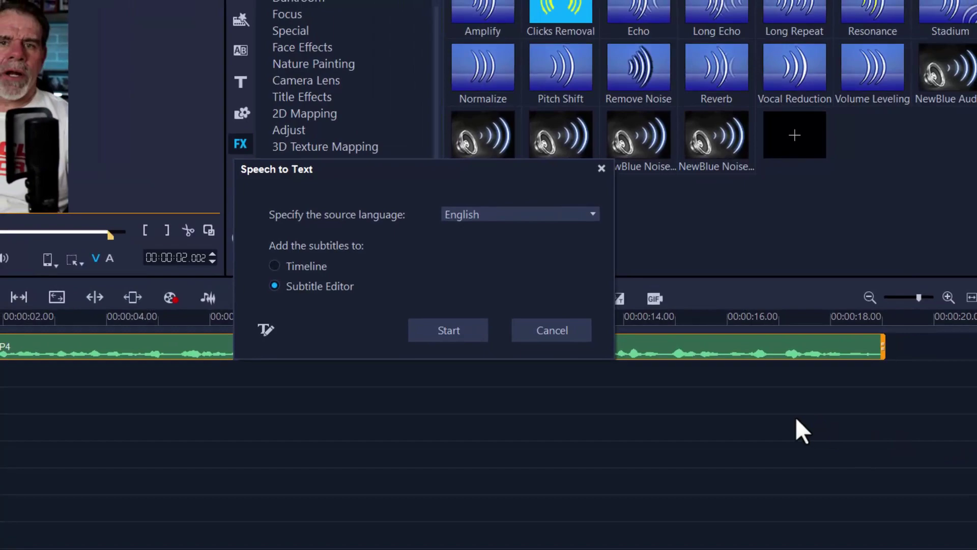
{"action": "left_click", "coordinate": [465, 334]}
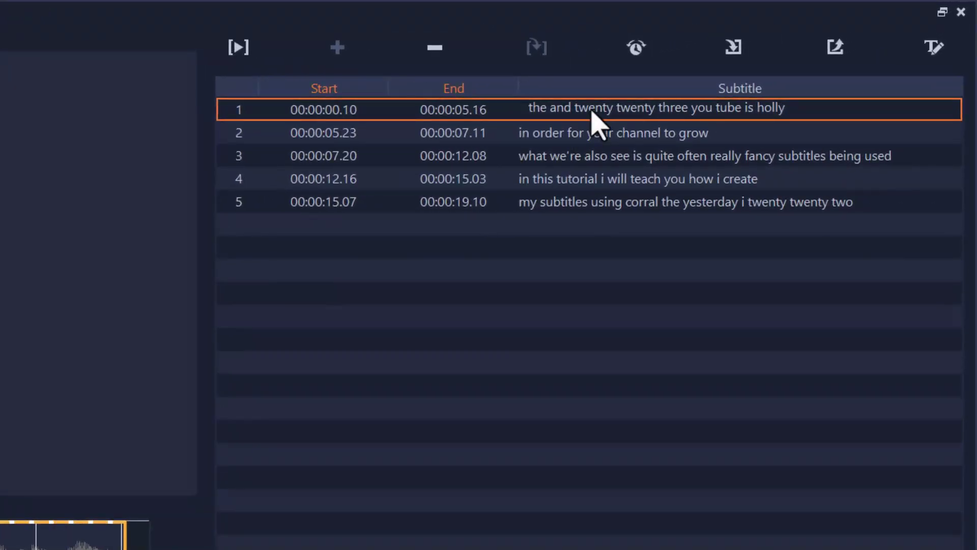
Listen to the first subtitle's segment and correct the word "holly" to "highly" in its text
{"action": "double_click", "coordinate": [592, 111]}
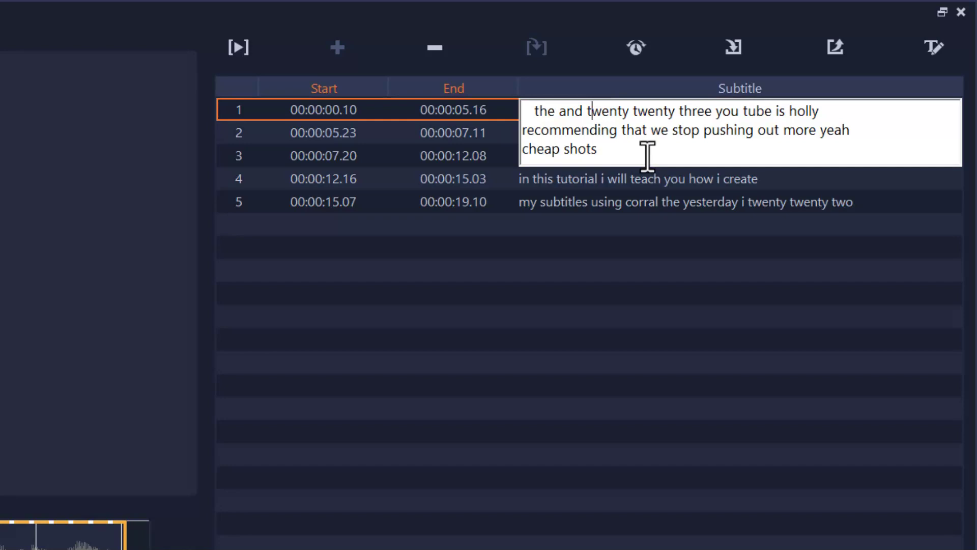
{"action": "left_click", "coordinate": [241, 53]}
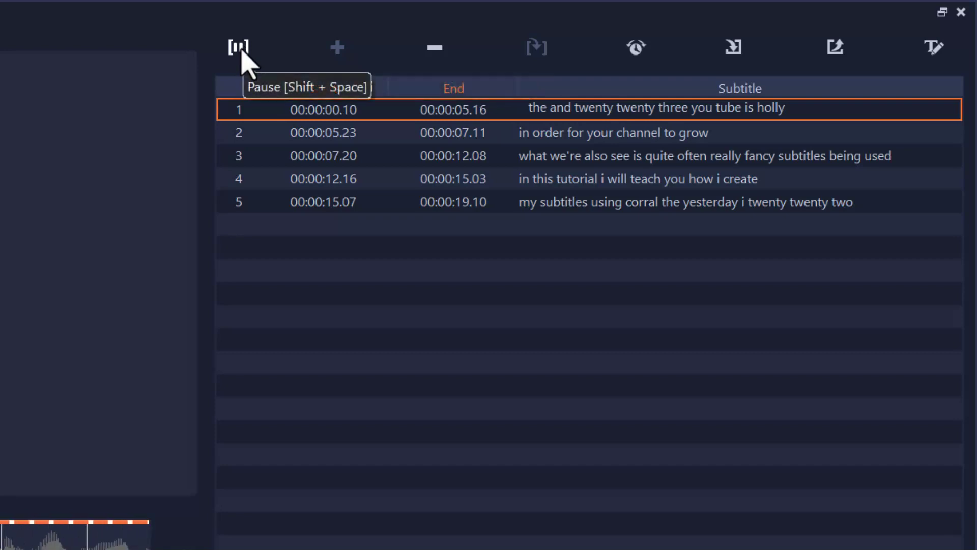
{"action": "double_click", "coordinate": [751, 119]}
{"action": "left_click_drag", "start_coordinate": [834, 114], "coordinate": [794, 113]}
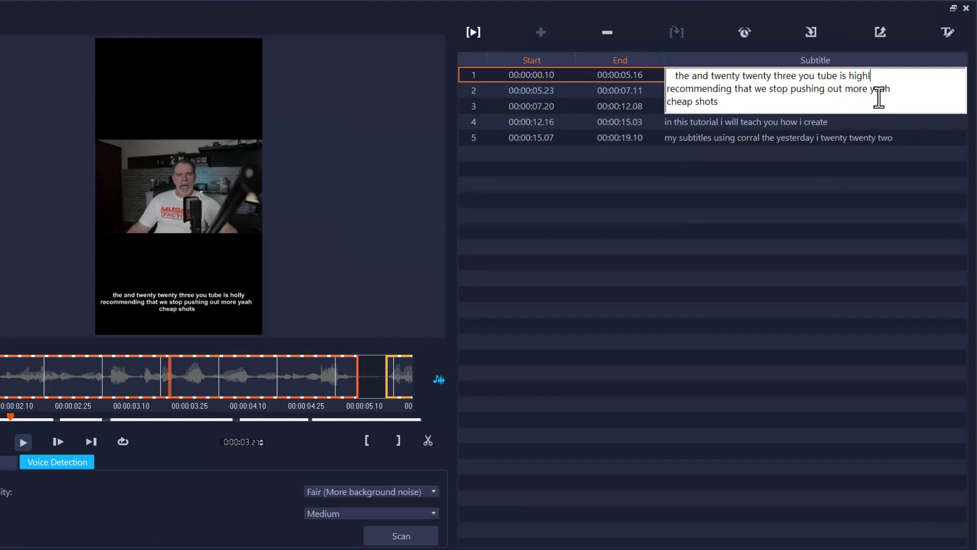
{"action": "type", "text": "y"}
{"action": "left_click", "coordinate": [781, 198]}
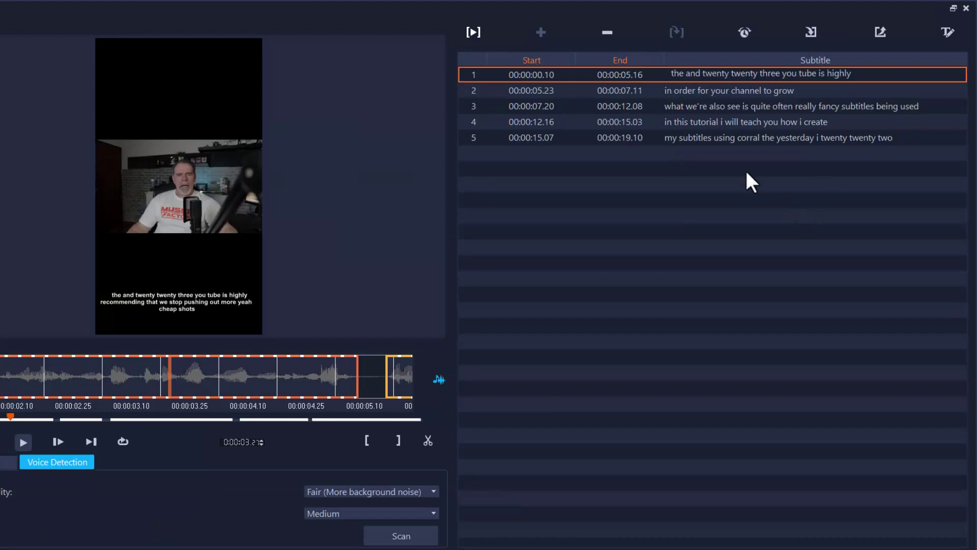
In the first subtitle, replace "twenty twenty three" with "2023" and "yeah cheap shots" with "Youtube Shorts"
{"action": "left_click", "coordinate": [473, 32]}
{"action": "left_click", "coordinate": [722, 73]}
{"action": "left_click", "coordinate": [722, 72]}
{"action": "left_click_drag", "start_coordinate": [709, 75], "coordinate": [801, 77]}
{"action": "type", "text": "2023"}
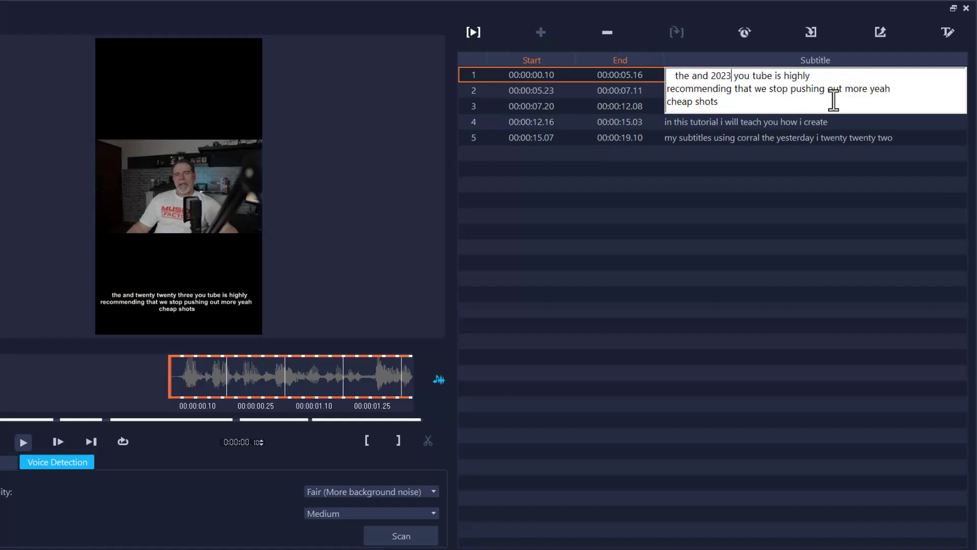
{"action": "left_click_drag", "start_coordinate": [726, 106], "coordinate": [870, 91]}
{"action": "type", "text": "Youtube Sho"}
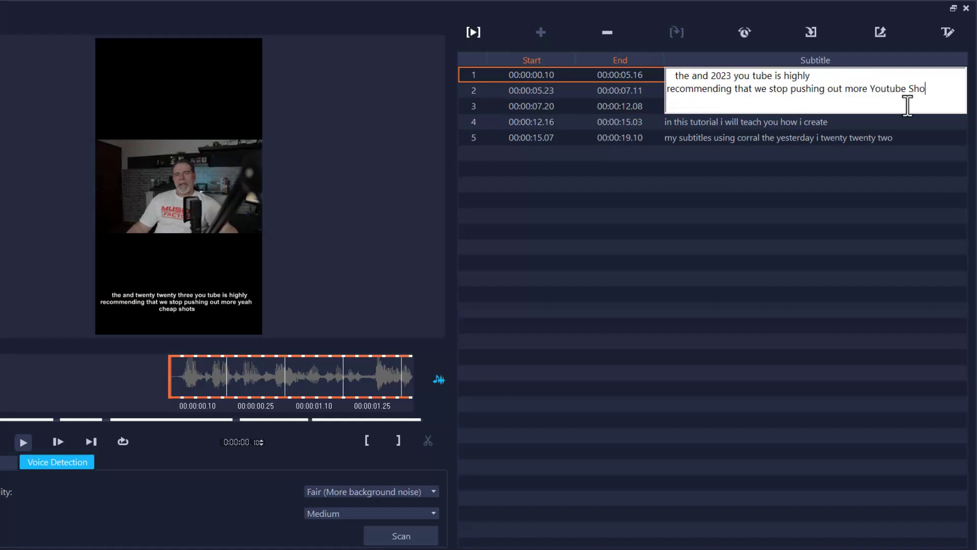
{"action": "type", "text": "rts"}
{"action": "left_click", "coordinate": [777, 203]}
Play the last subtitle and correct its text to "my subtitles using Corel VideoStudio 2022"
{"action": "left_click", "coordinate": [472, 32]}
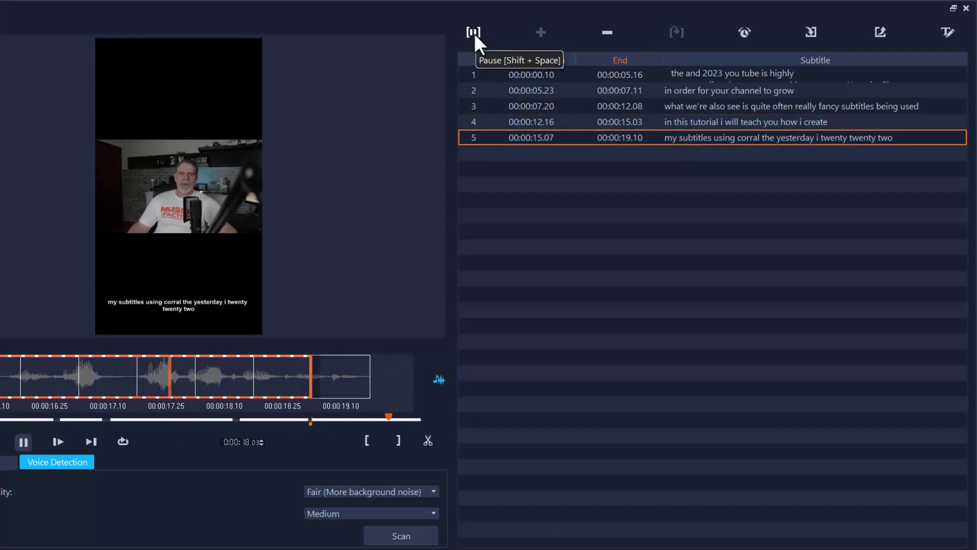
{"action": "left_click", "coordinate": [475, 33]}
{"action": "left_click", "coordinate": [698, 142]}
{"action": "left_click_drag", "start_coordinate": [747, 142], "coordinate": [955, 148]}
{"action": "type", "text": "C"}
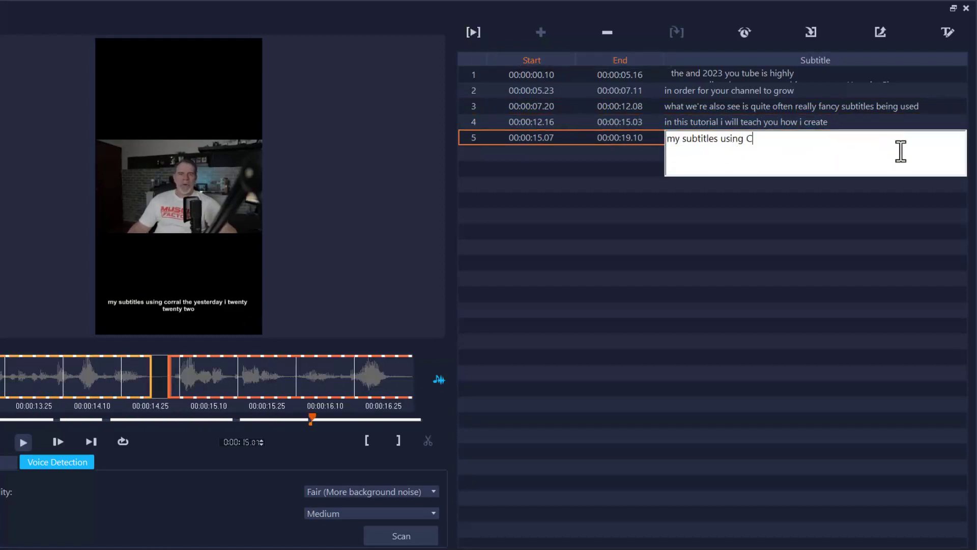
{"action": "type", "text": "orel VideoStudio 2022"}
{"action": "left_click", "coordinate": [798, 343]}
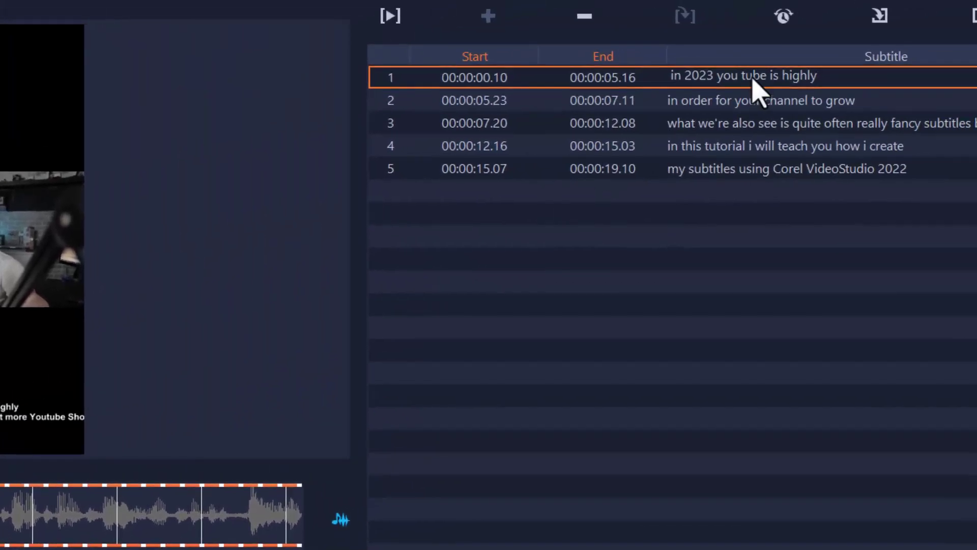
Play the first subtitle to find the phrase break and split the subtitle at 00:00:01.25
{"action": "double_click", "coordinate": [976, 0]}
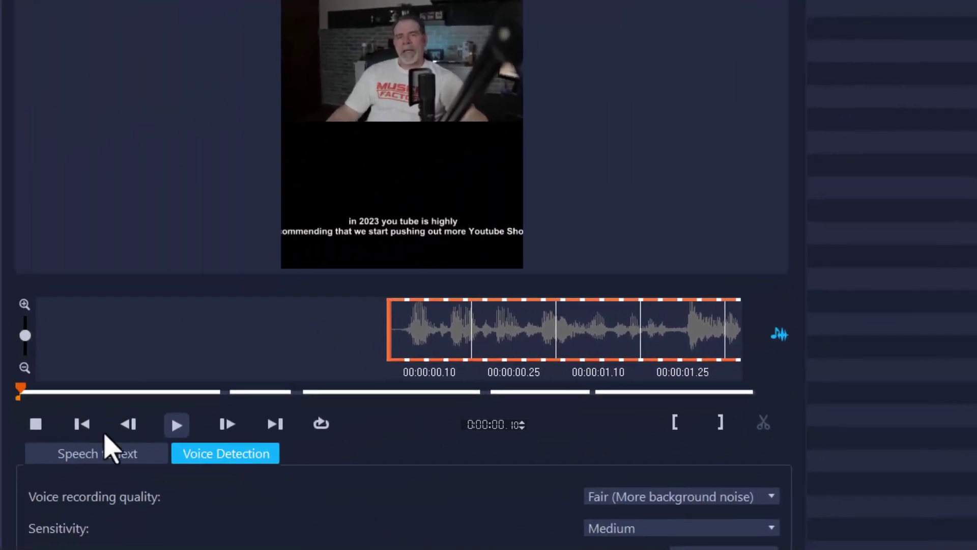
{"action": "left_click", "coordinate": [177, 425]}
{"action": "left_click", "coordinate": [176, 425]}
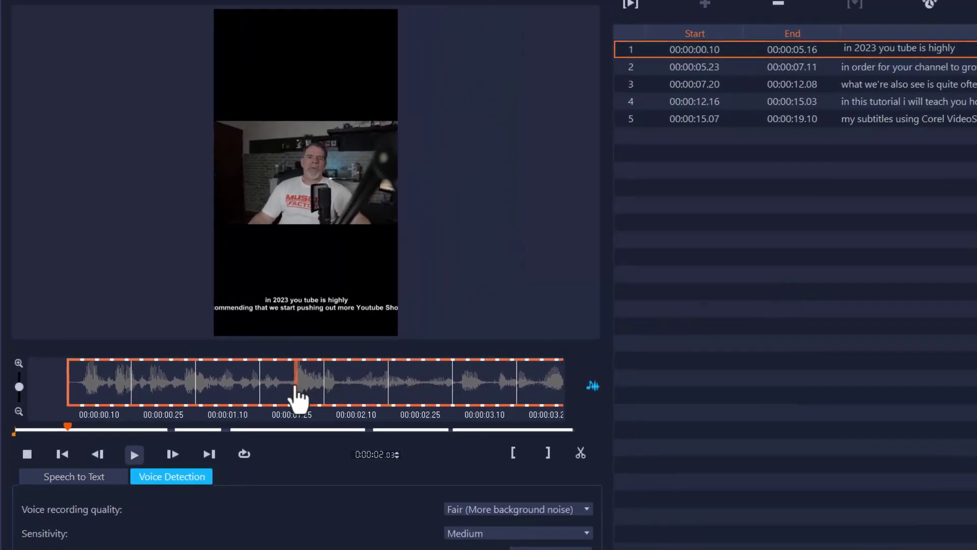
{"action": "left_click_drag", "start_coordinate": [299, 399], "coordinate": [297, 399]}
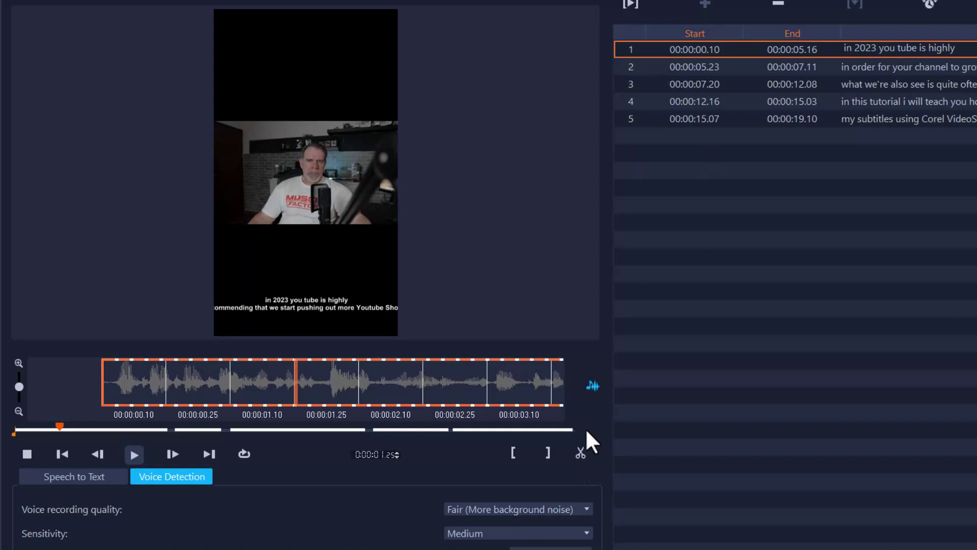
{"action": "left_click", "coordinate": [581, 452]}
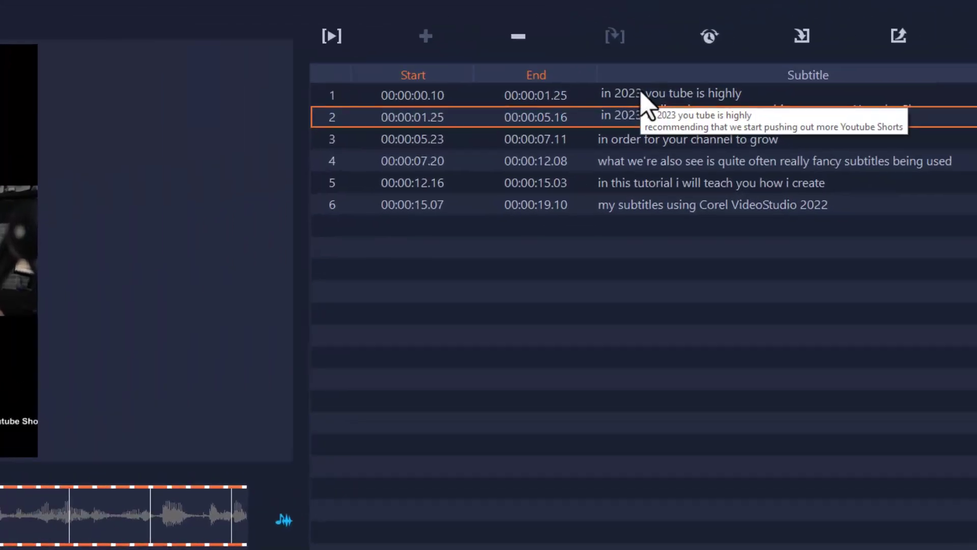
Cut everything from "highly" onward out of the first subtitle, keeping only "in 2023 you tube is"
{"action": "double_click", "coordinate": [873, 50]}
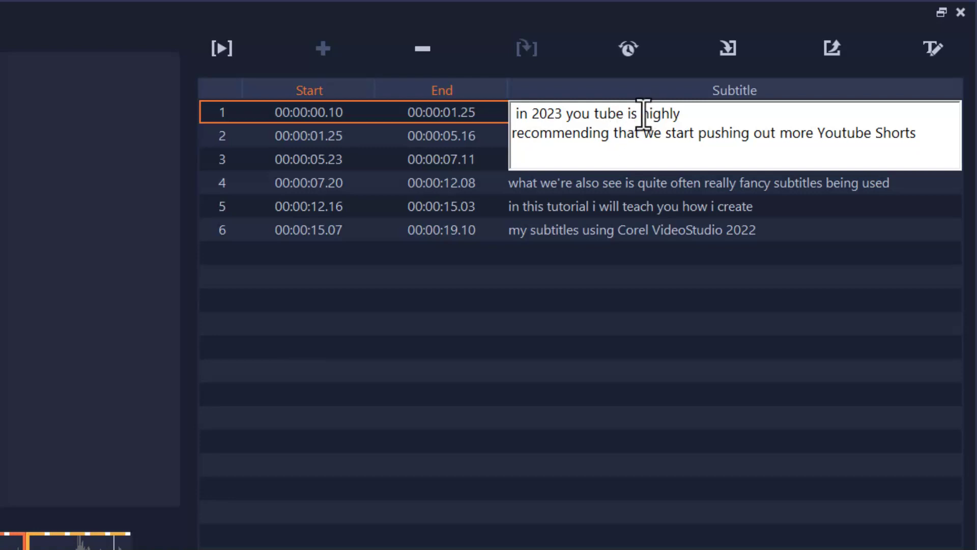
{"action": "left_click_drag", "start_coordinate": [642, 114], "coordinate": [936, 155]}
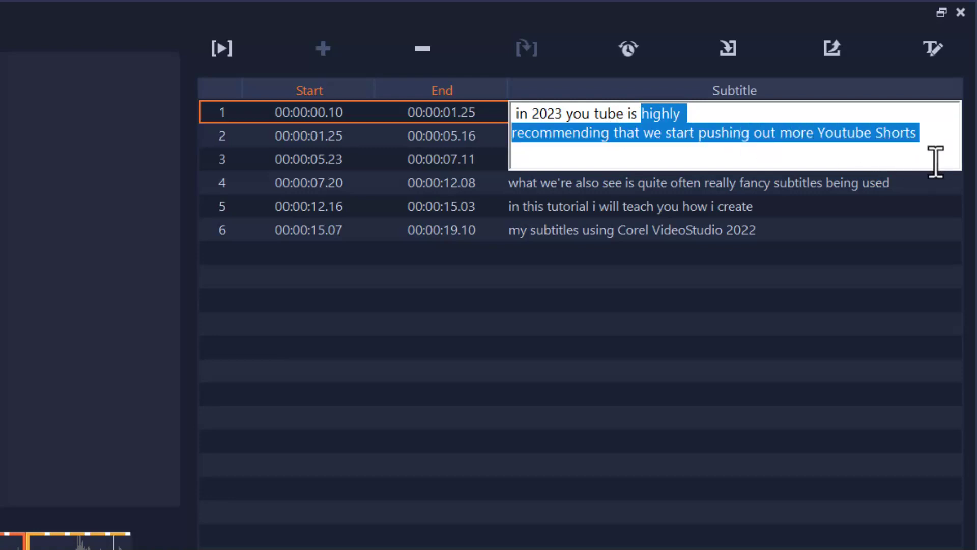
{"action": "key", "text": "ctrl+x"}
{"action": "key", "text": "Return"}
Delete "in 2023 you tube is" from the second subtitle so that its text starts with "highly"
{"action": "left_click", "coordinate": [567, 143]}
{"action": "left_click", "coordinate": [567, 144]}
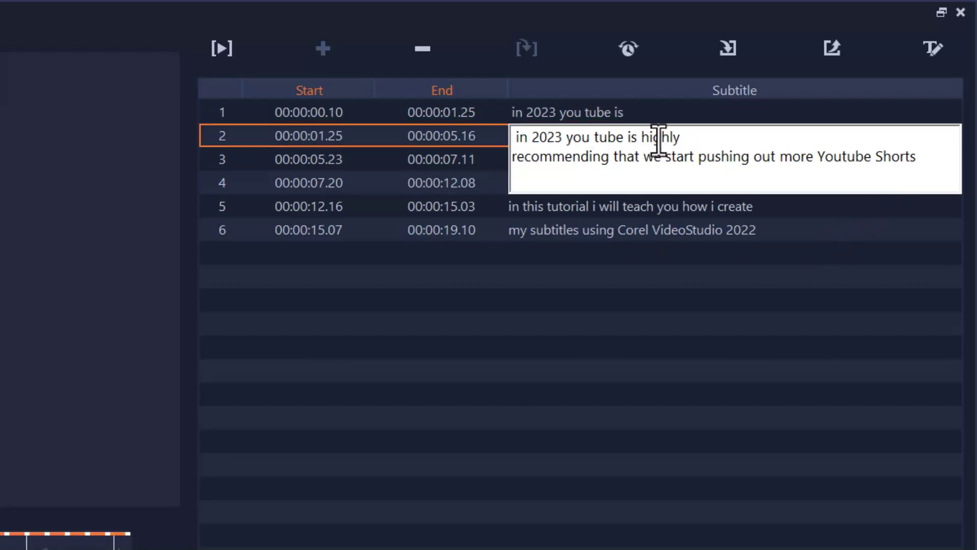
{"action": "left_click_drag", "start_coordinate": [643, 139], "coordinate": [516, 137]}
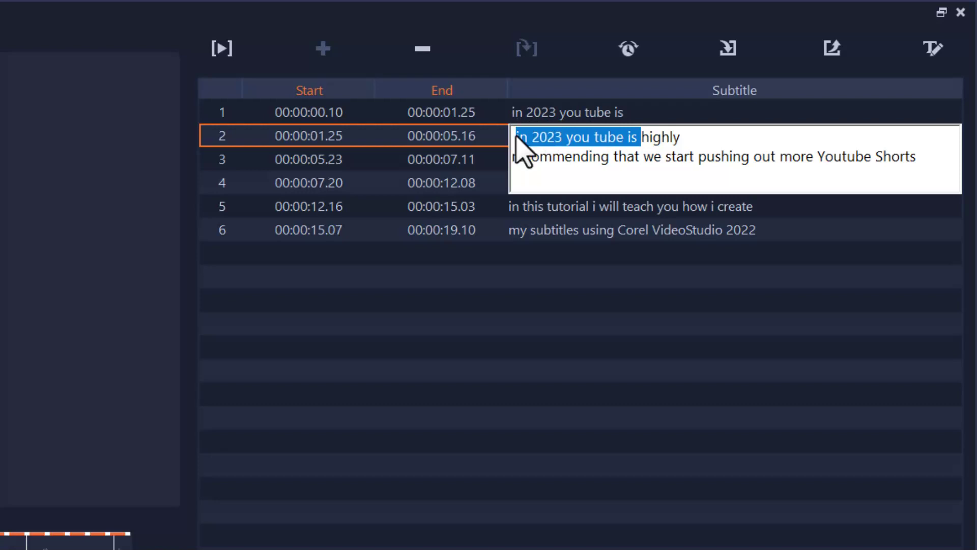
{"action": "key", "text": "BackSpace"}
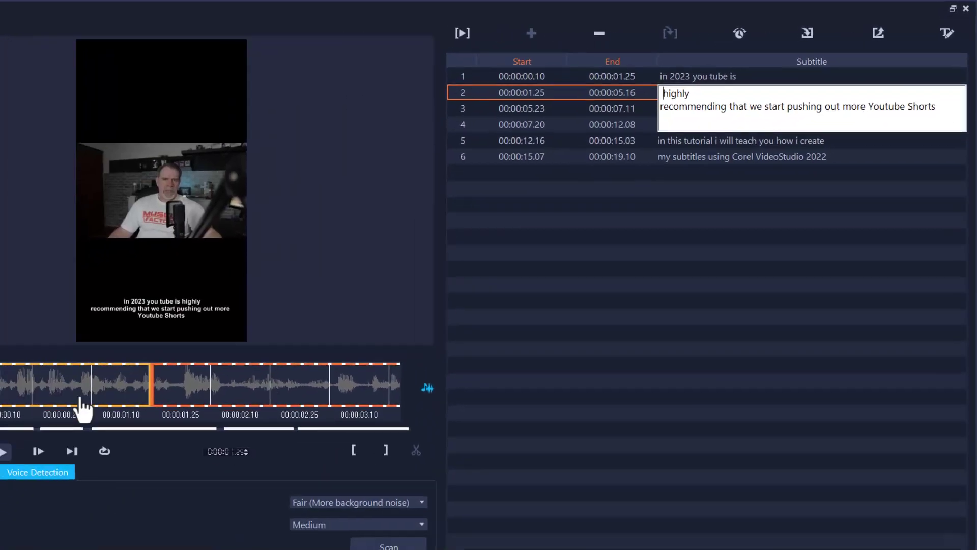
{"action": "key", "text": "Return"}
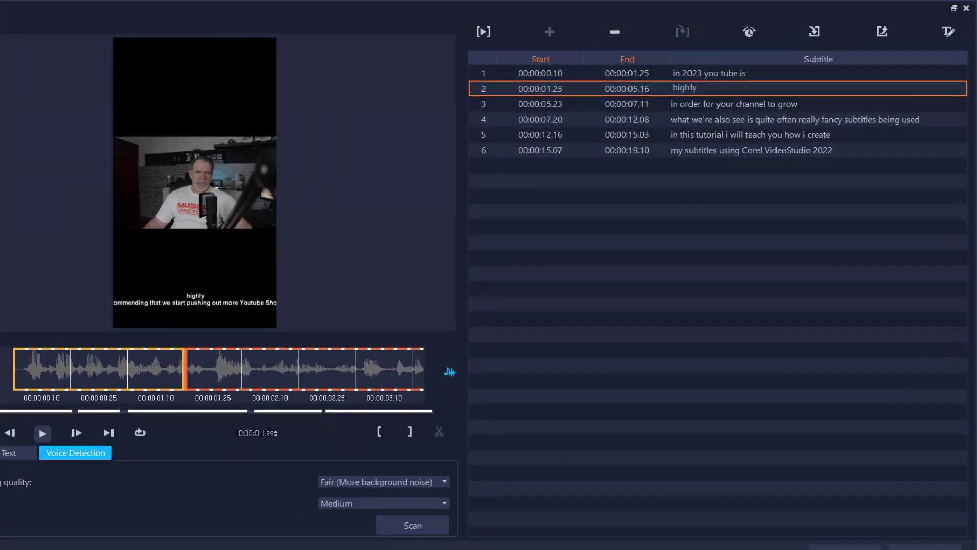
Play the second subtitle, then review the subtitle list in the Subtitle Editor and close it without saving
{"action": "left_click", "coordinate": [560, 73]}
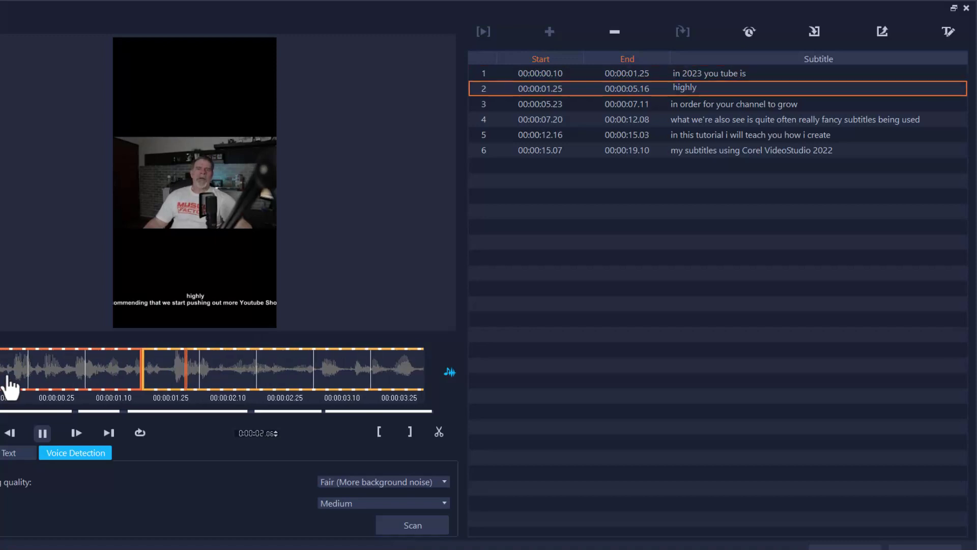
{"action": "key", "text": "space"}
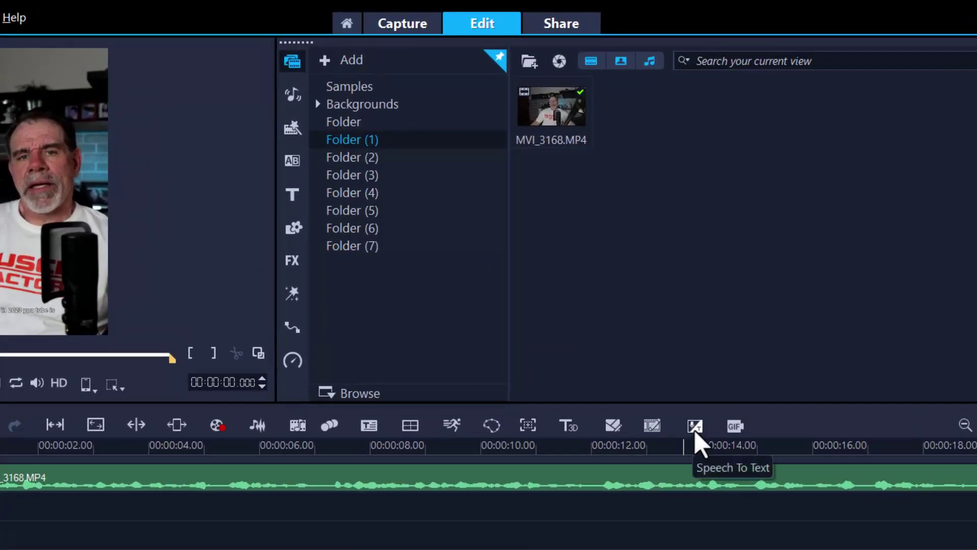
{"action": "left_click", "coordinate": [369, 426]}
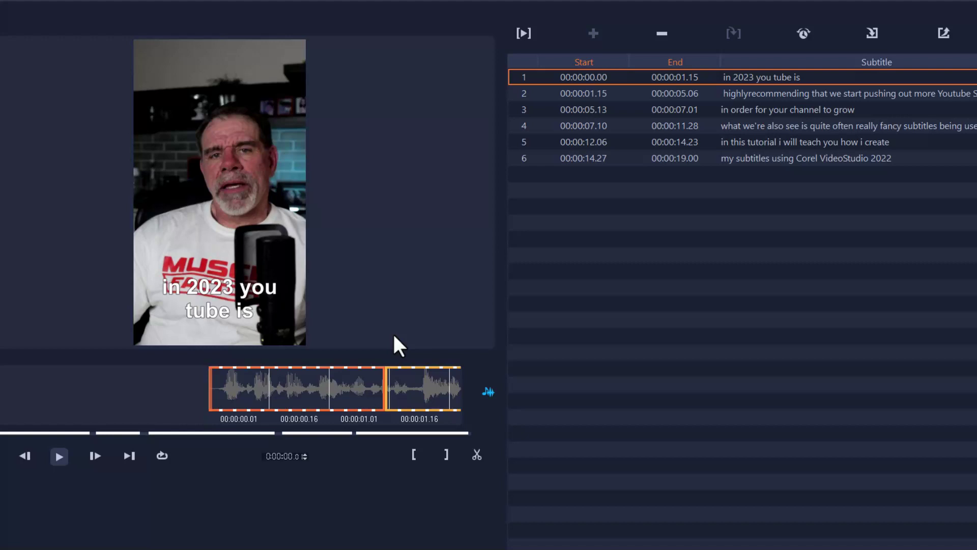
{"action": "key", "text": "Escape"}
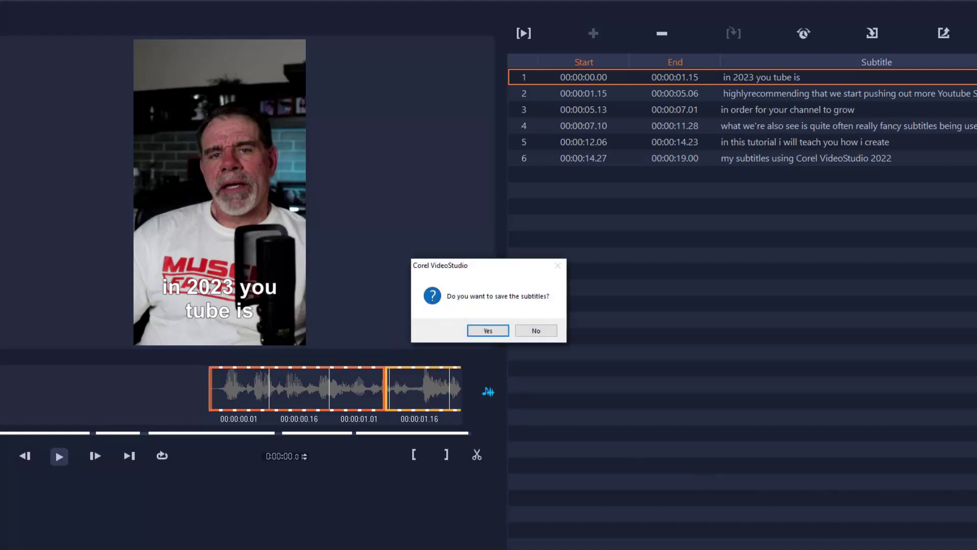
{"action": "left_click", "coordinate": [534, 330]}
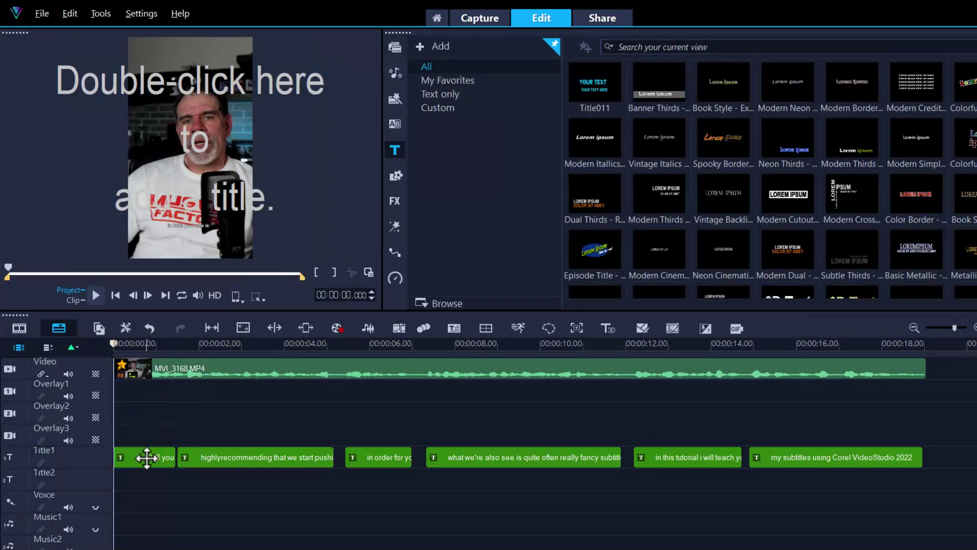
Move the first title up onto the speaker's chest and enlarge it to span the width of the title-safe area
{"action": "double_click", "coordinate": [146, 458]}
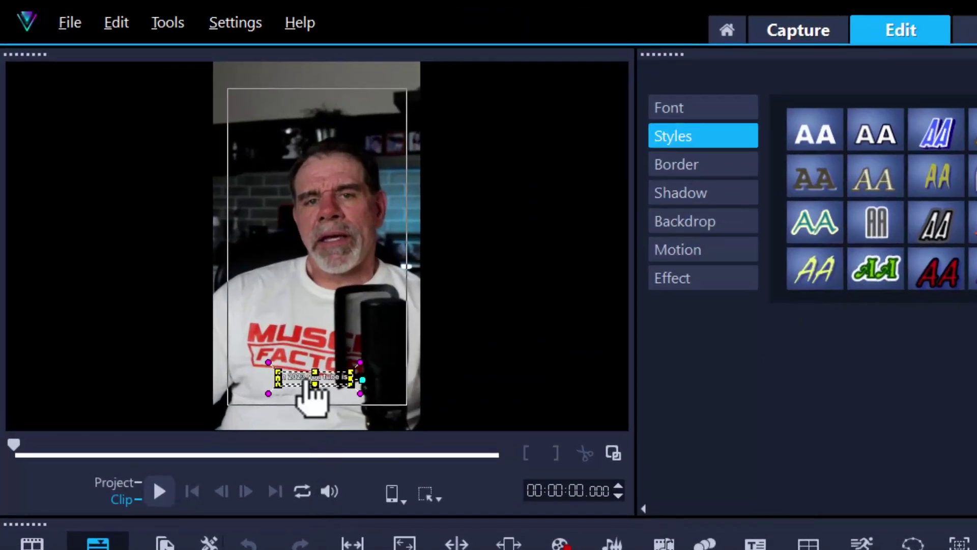
{"action": "left_click_drag", "start_coordinate": [307, 380], "coordinate": [314, 320]}
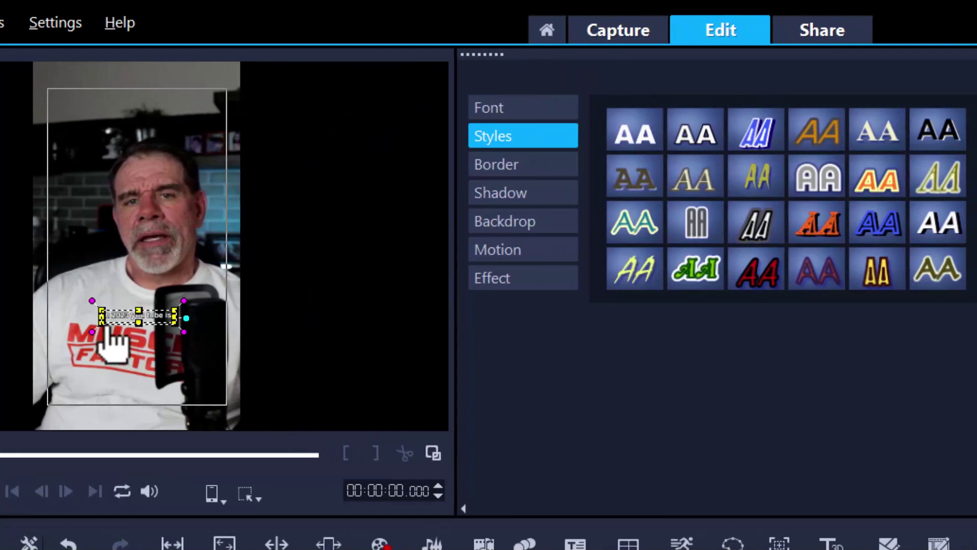
{"action": "left_click_drag", "start_coordinate": [106, 328], "coordinate": [40, 336]}
{"action": "left_click_drag", "start_coordinate": [174, 312], "coordinate": [228, 304]}
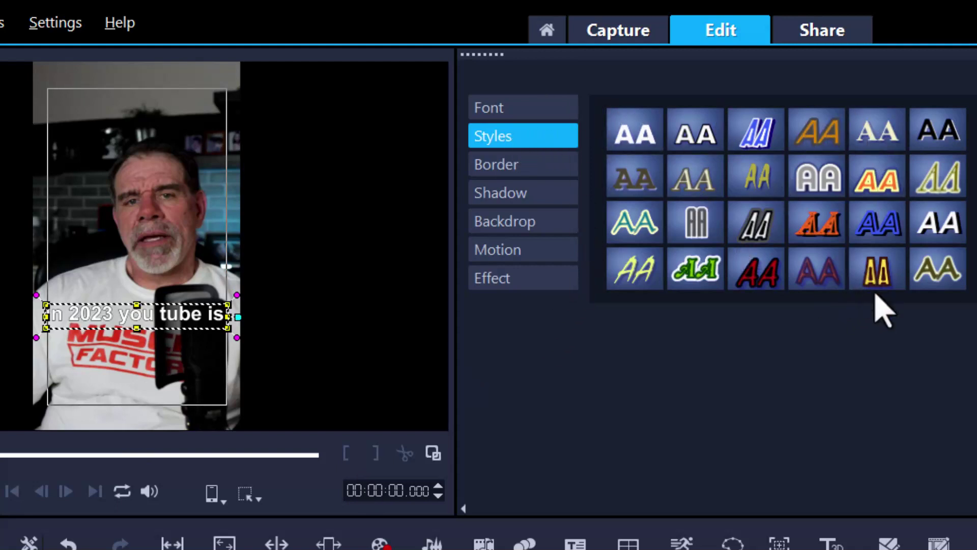
Apply the narrow yellow text style with dark outline to the first title, then enlarge and centre it across the title-safe area
{"action": "left_click", "coordinate": [820, 229]}
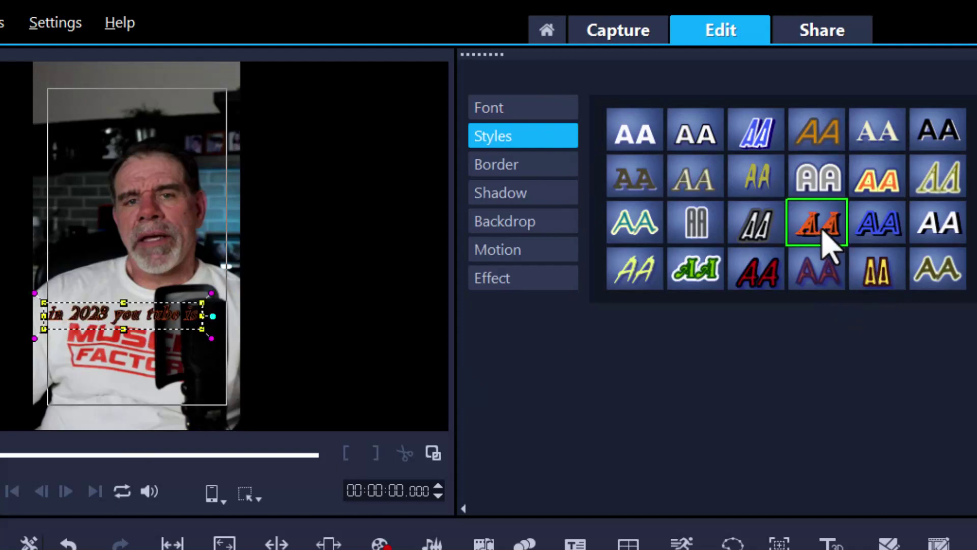
{"action": "left_click", "coordinate": [877, 270]}
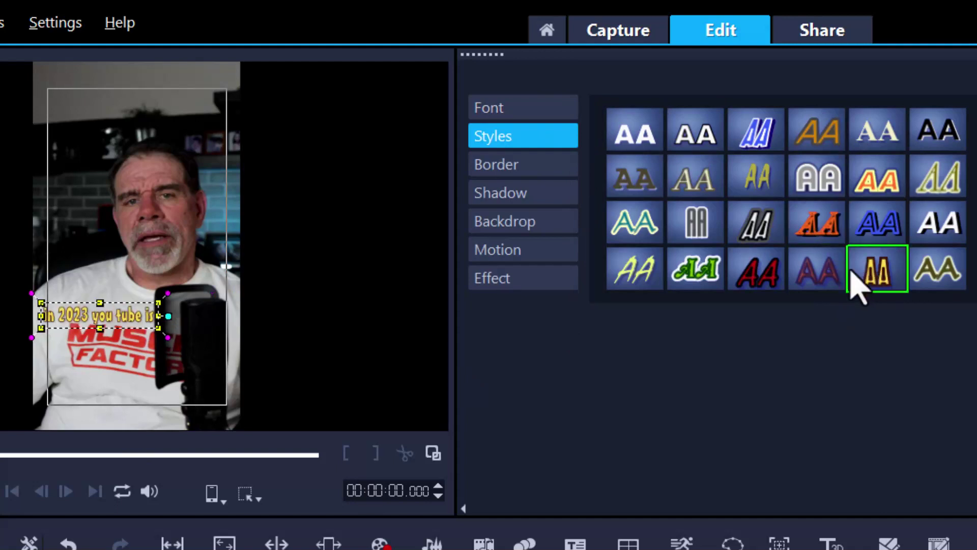
{"action": "left_click_drag", "start_coordinate": [167, 319], "coordinate": [207, 280]}
{"action": "left_click_drag", "start_coordinate": [74, 323], "coordinate": [111, 313]}
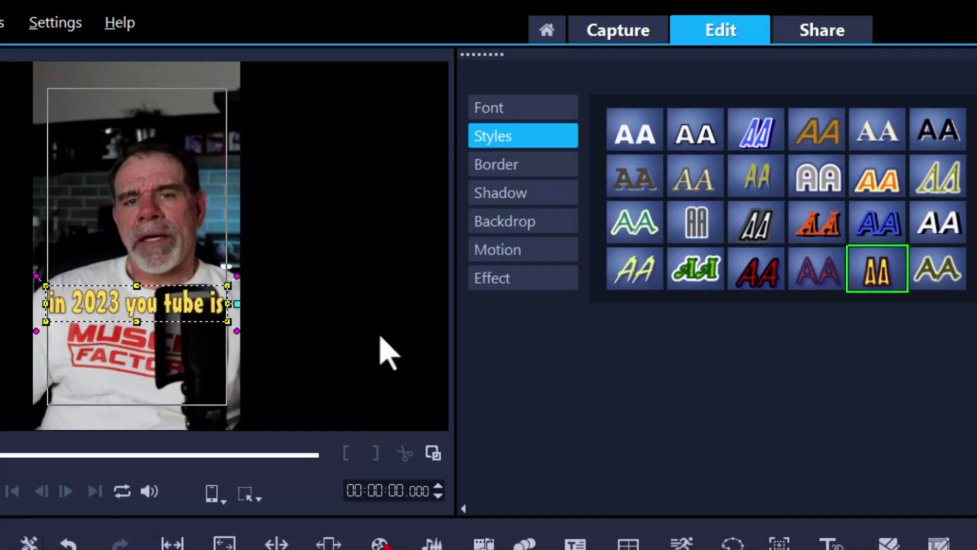
Give the first title a black outer stroke border with a width of 15 and nudge it slightly down
{"action": "left_click", "coordinate": [509, 165]}
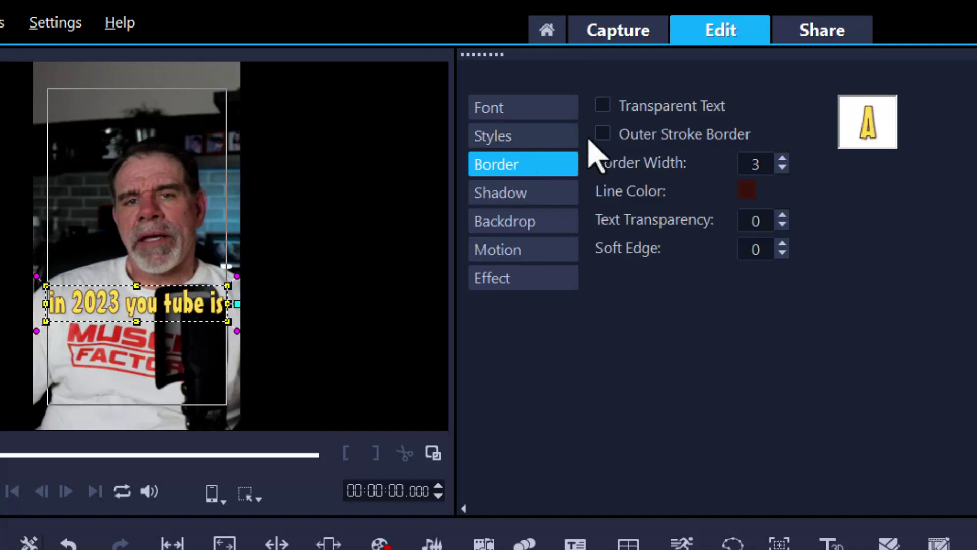
{"action": "left_click", "coordinate": [602, 134]}
{"action": "left_click", "coordinate": [747, 190]}
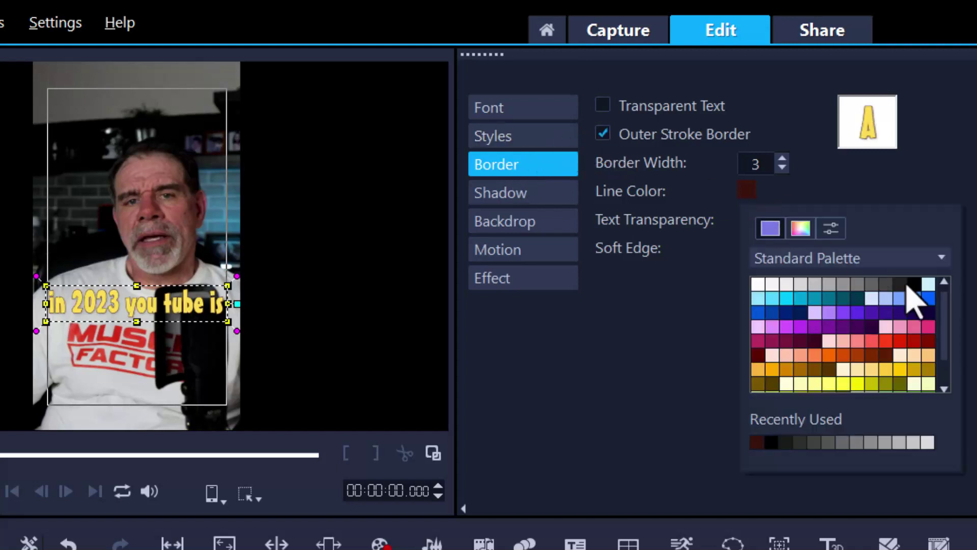
{"action": "left_click", "coordinate": [914, 283]}
{"action": "left_click", "coordinate": [757, 163]}
{"action": "left_click", "coordinate": [744, 164]}
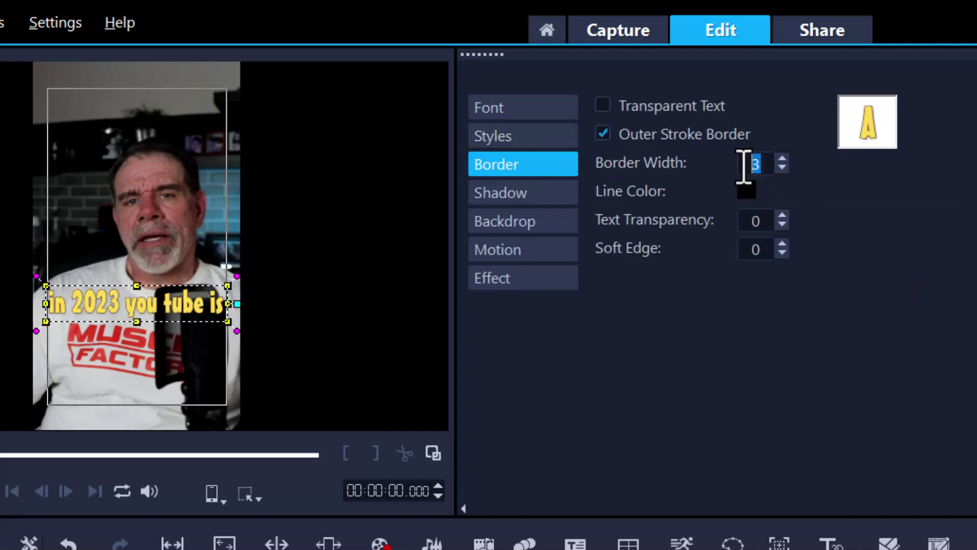
{"action": "type", "text": "15"}
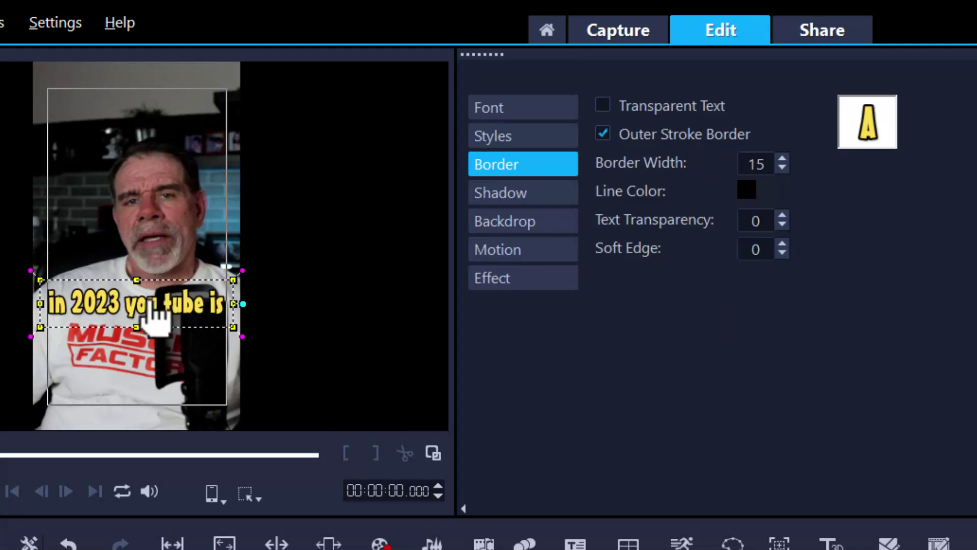
{"action": "left_click_drag", "start_coordinate": [149, 305], "coordinate": [153, 309]}
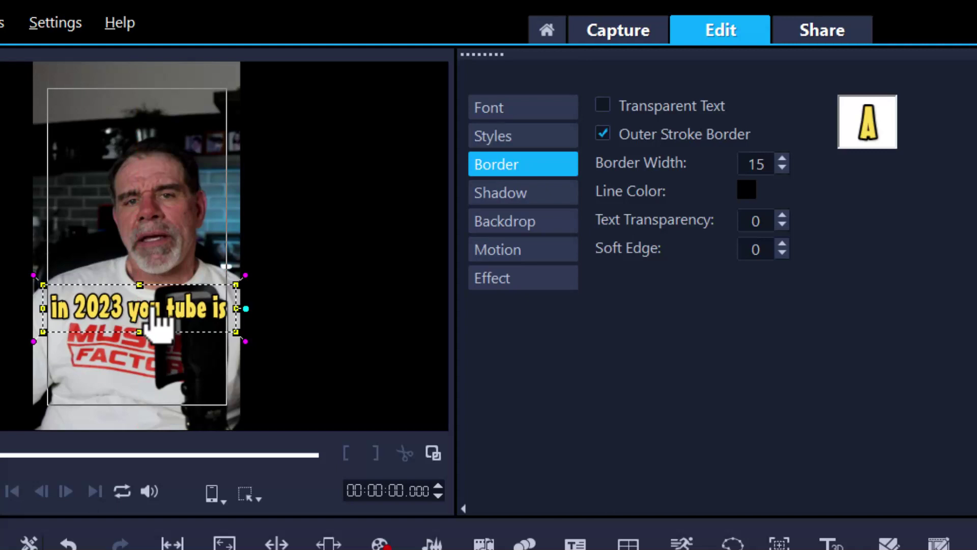
Apply the second Drop motion preset to the first title and play the clip to preview the animation
{"action": "left_click", "coordinate": [498, 253]}
{"action": "left_click", "coordinate": [603, 107]}
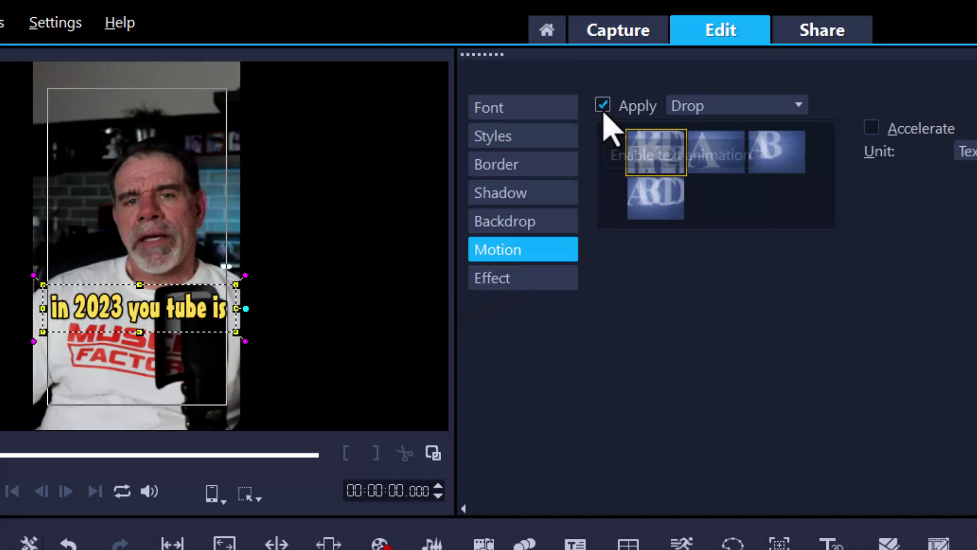
{"action": "left_click", "coordinate": [731, 108]}
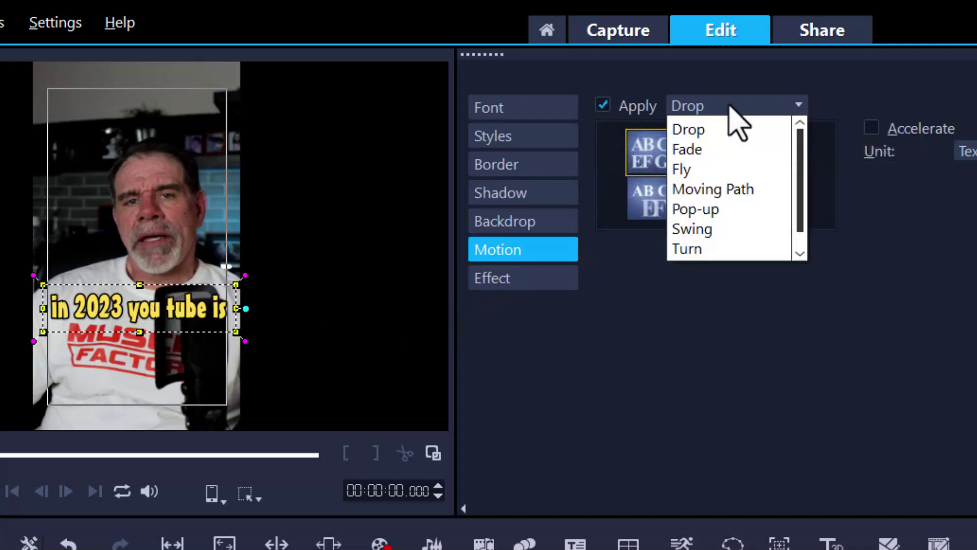
{"action": "left_click", "coordinate": [708, 132]}
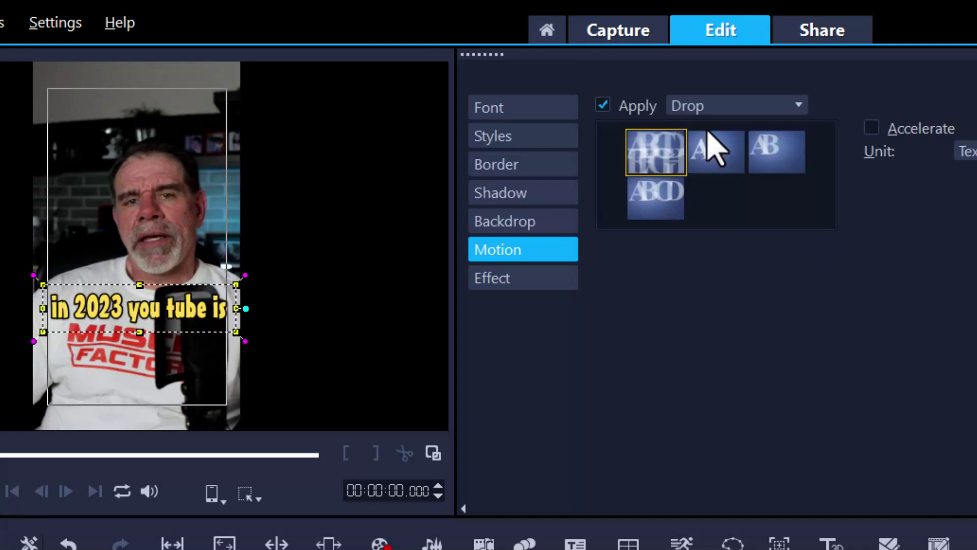
{"action": "left_click", "coordinate": [713, 170]}
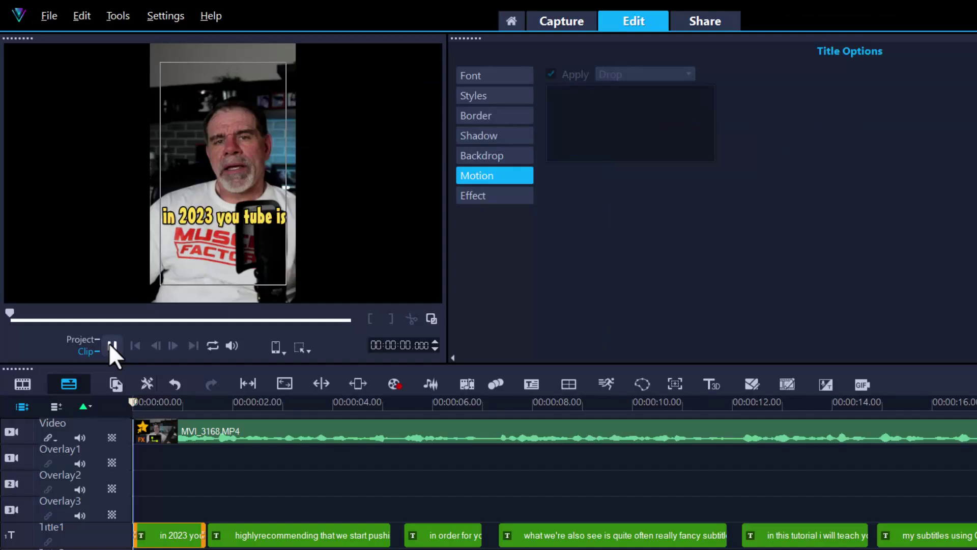
{"action": "left_click", "coordinate": [109, 343]}
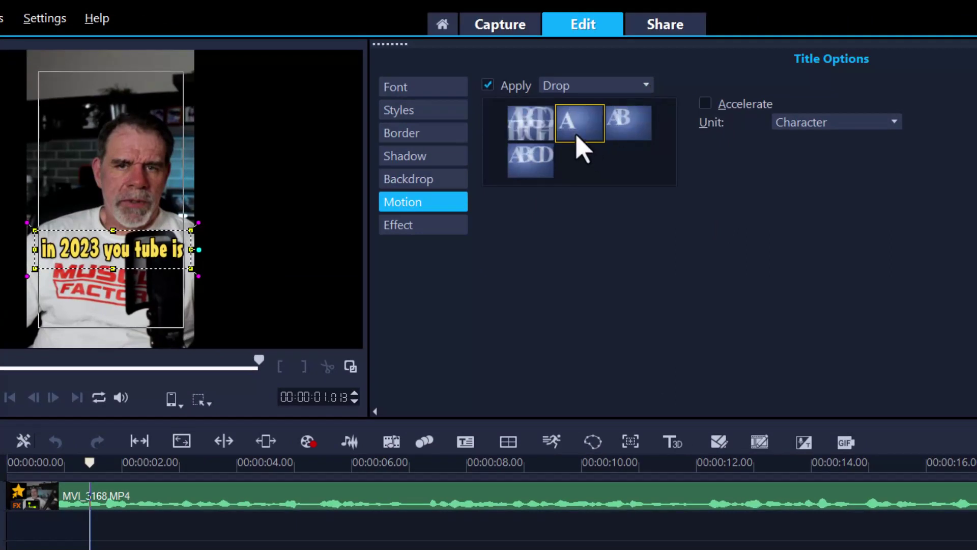
Set the title animation's unit to Word and play the project from the start to preview it
{"action": "left_click", "coordinate": [826, 127]}
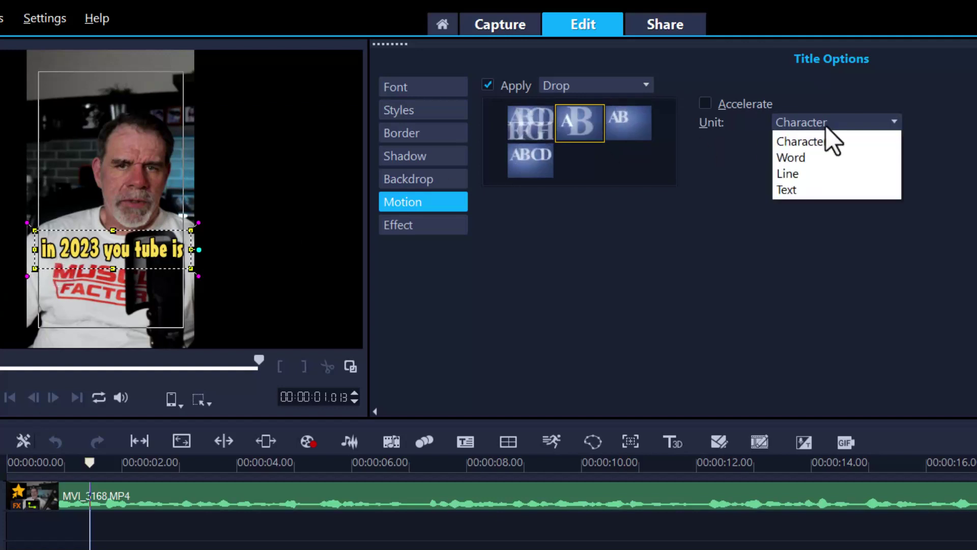
{"action": "left_click", "coordinate": [805, 157]}
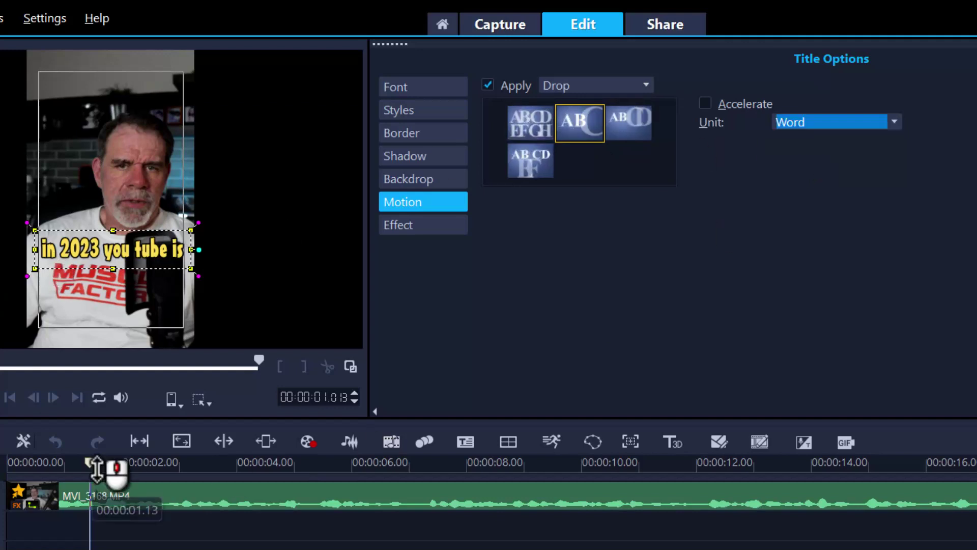
{"action": "left_click_drag", "start_coordinate": [93, 465], "coordinate": [11, 463]}
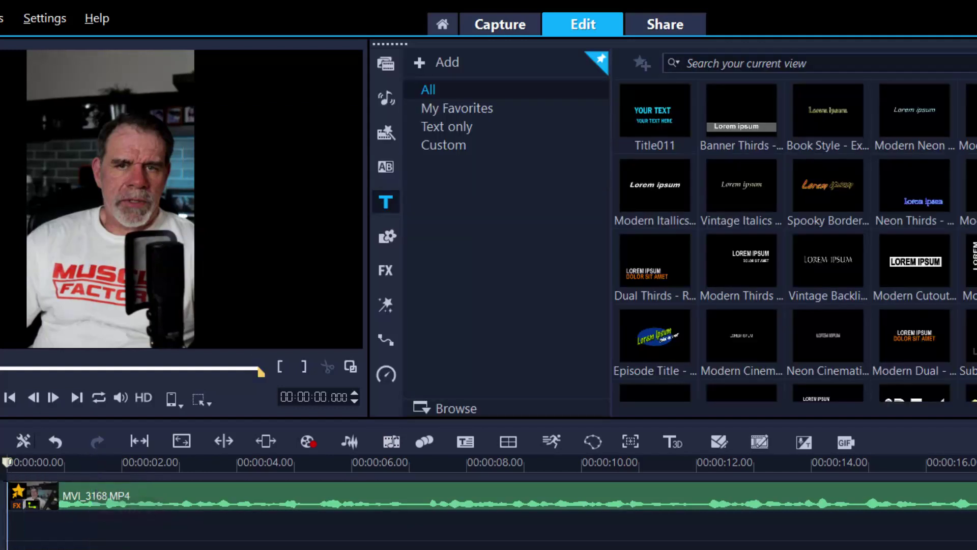
{"action": "key", "text": "space"}
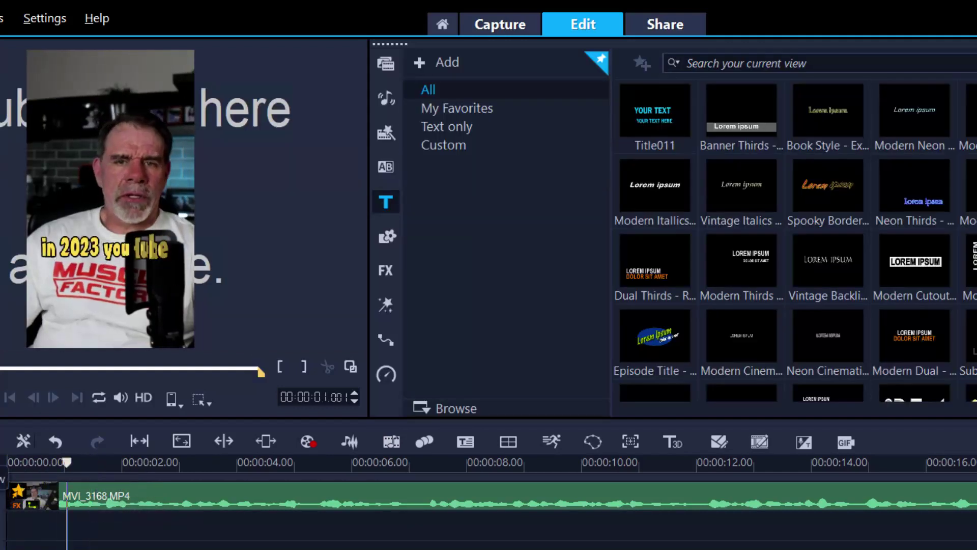
{"action": "key", "text": "space"}
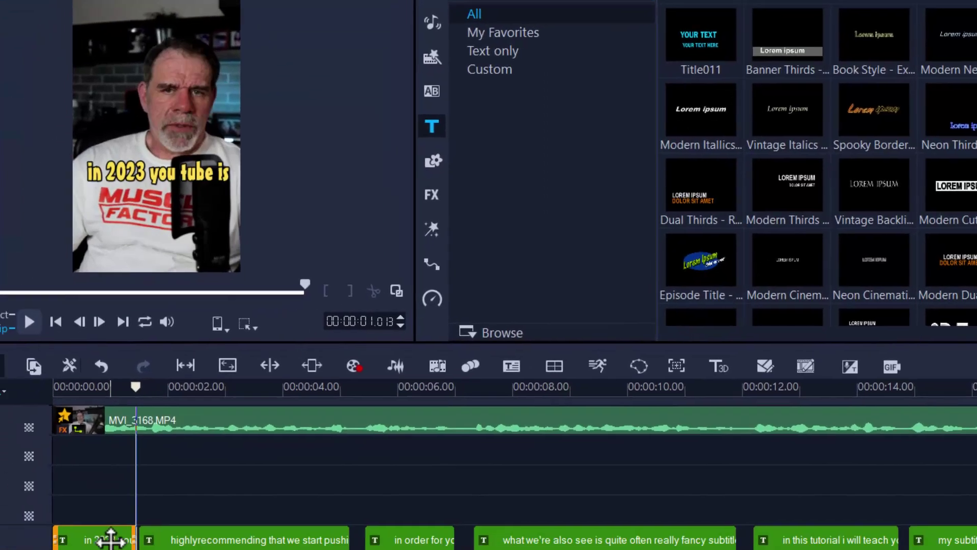
Copy the first title's attributes and paste all of them onto the other five titles on the Title1 track
{"action": "right_click", "coordinate": [149, 484]}
{"action": "left_click", "coordinate": [216, 238]}
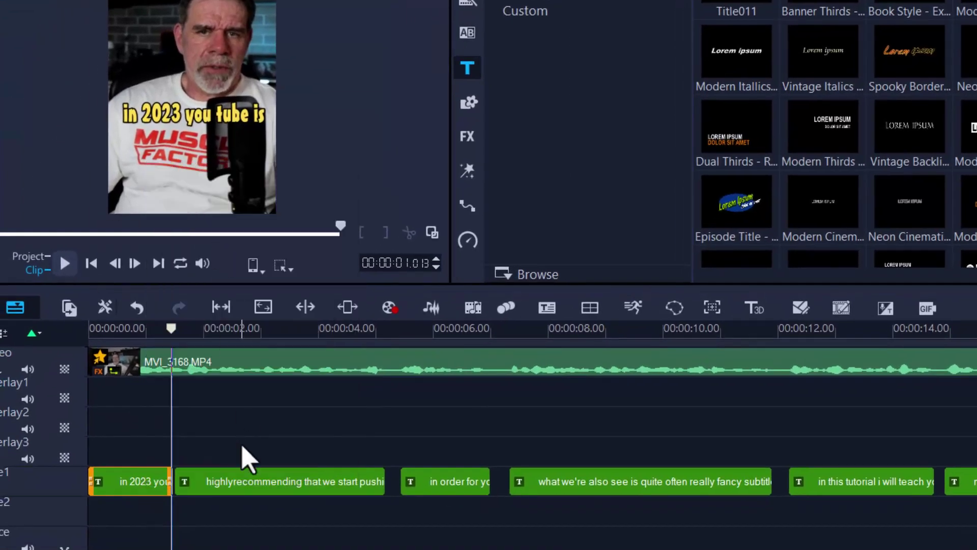
{"action": "left_click", "coordinate": [246, 477]}
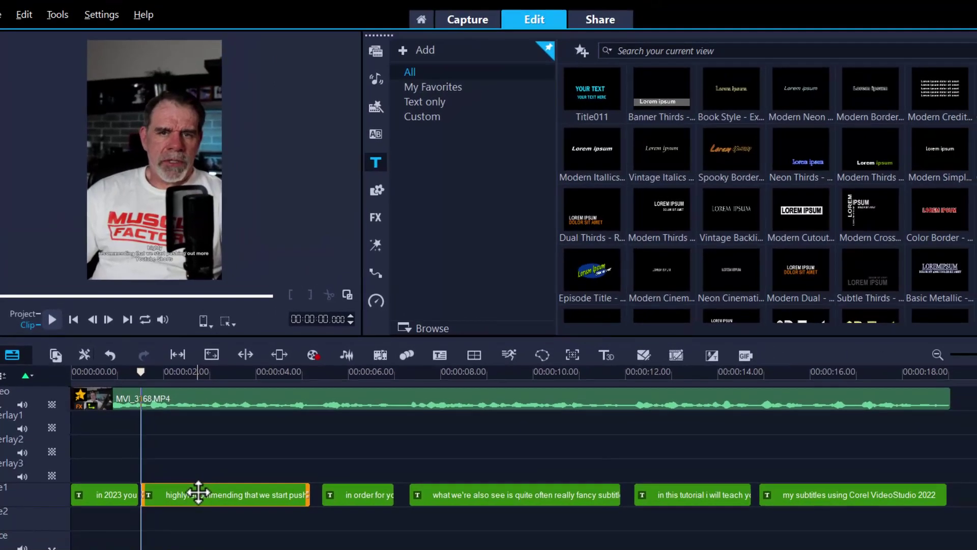
{"action": "left_click", "coordinate": [912, 495], "text": "shift"}
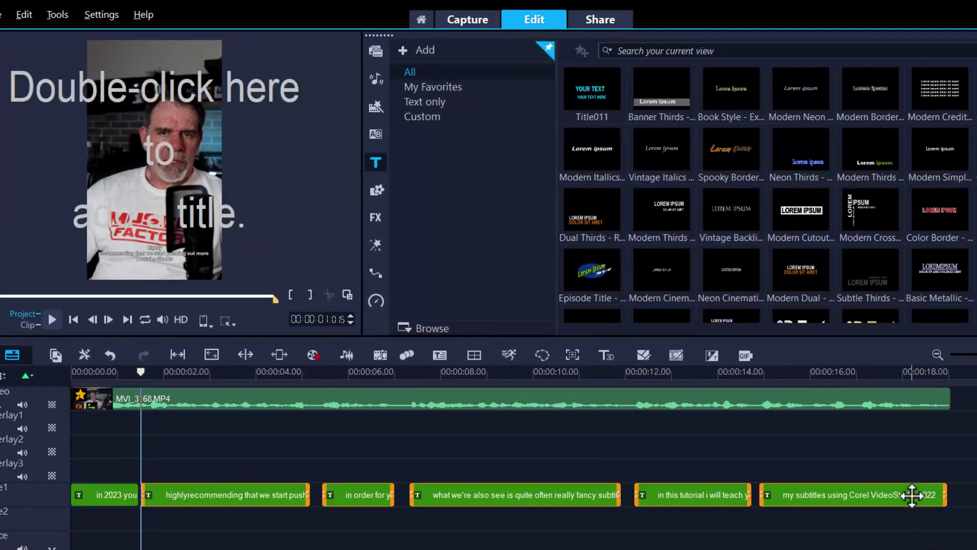
{"action": "right_click", "coordinate": [911, 495]}
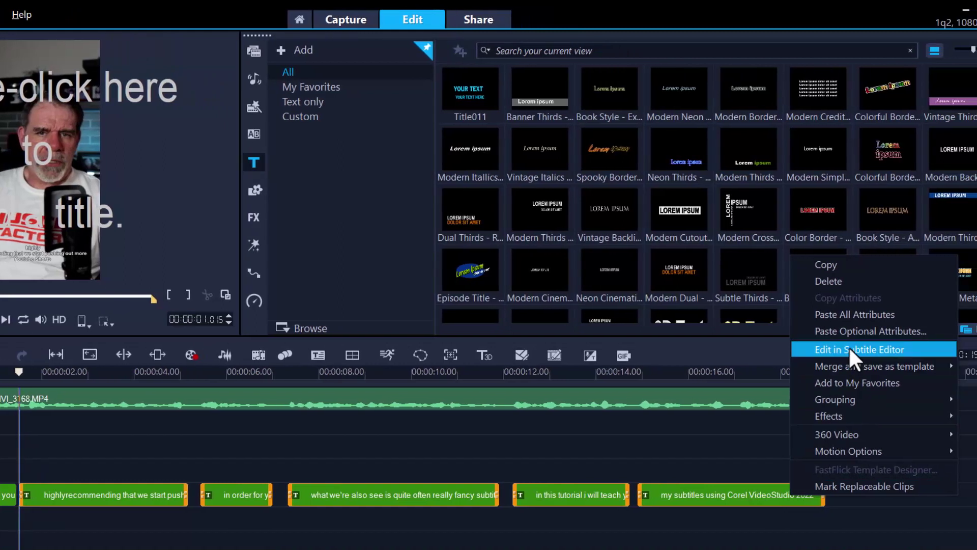
{"action": "left_click", "coordinate": [856, 314]}
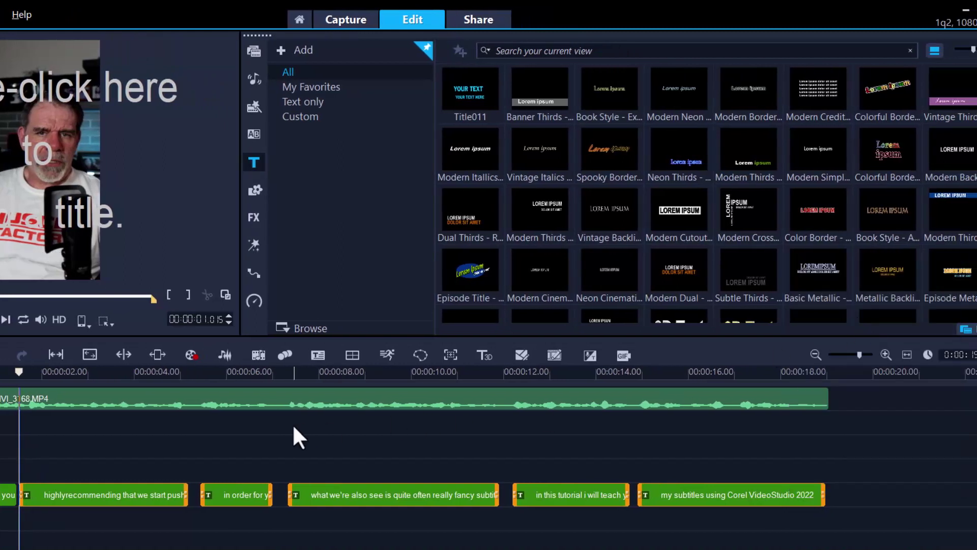
Scrub through the beginning of the timeline and select the second title to examine how its text fits the frame
{"action": "left_click_drag", "start_coordinate": [23, 375], "coordinate": [0, 376]}
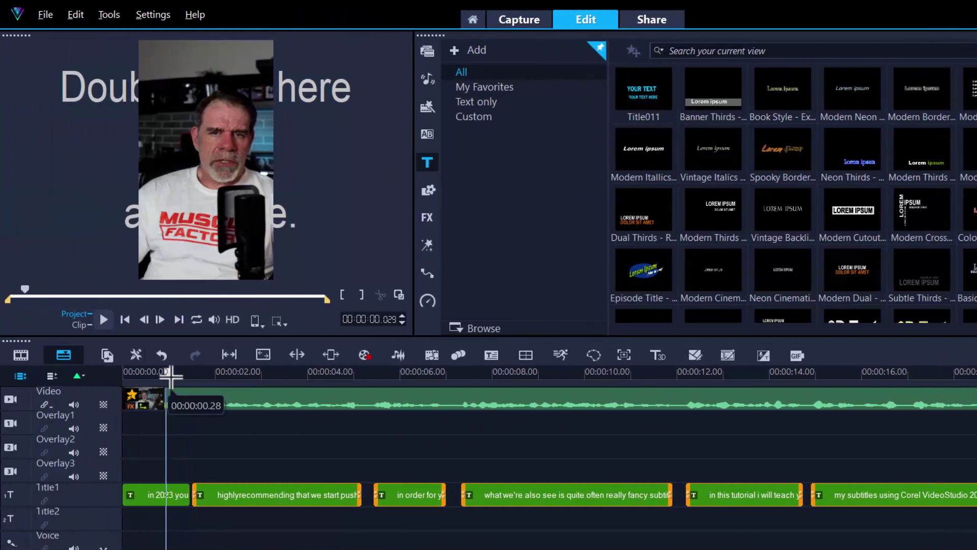
{"action": "left_click_drag", "start_coordinate": [171, 377], "coordinate": [298, 407]}
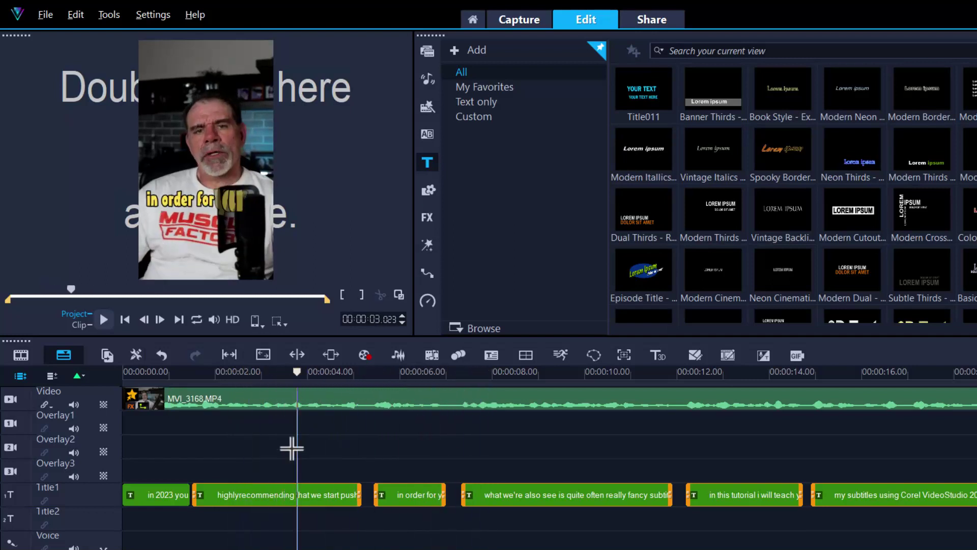
{"action": "left_click", "coordinate": [275, 497]}
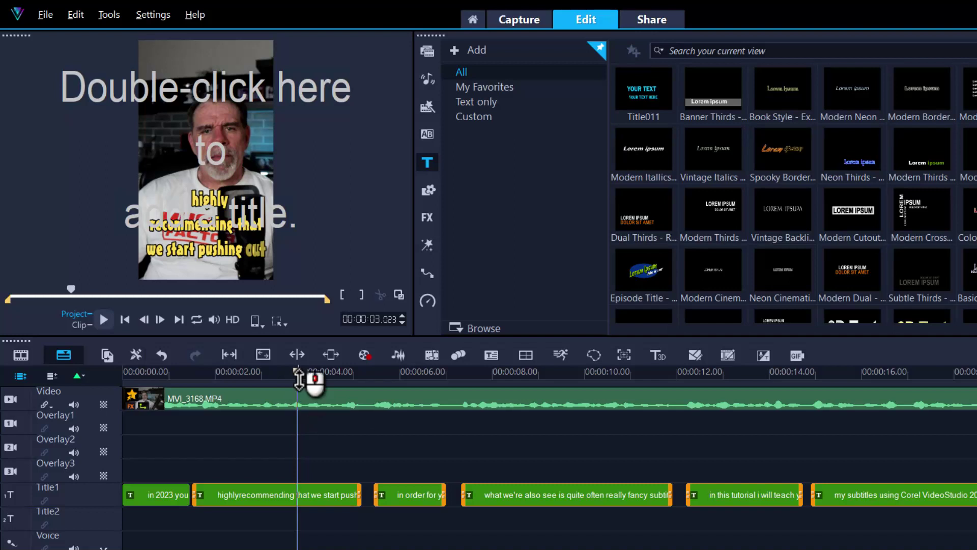
{"action": "left_click_drag", "start_coordinate": [303, 379], "coordinate": [341, 381]}
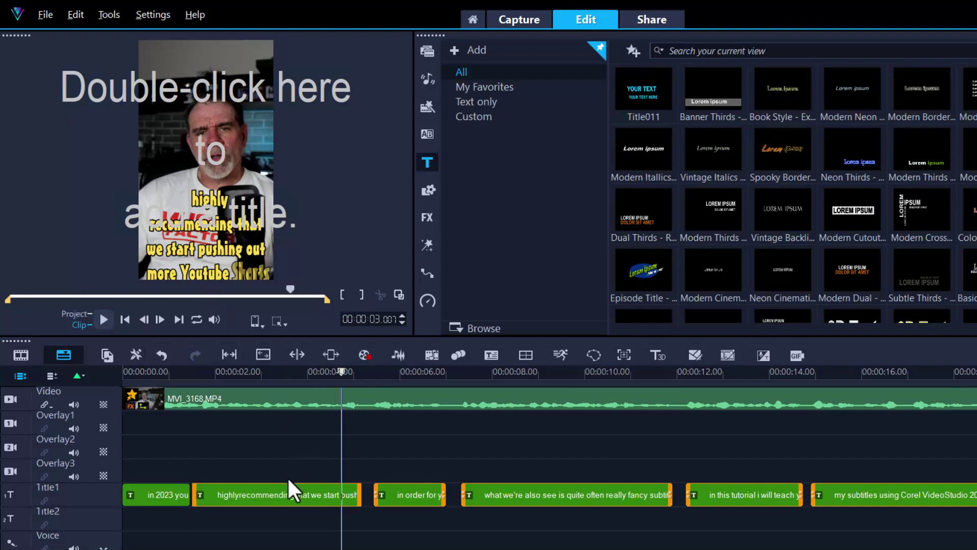
Resize the second title and move it up so all its text fits inside the vertical frame, checking the result by scrubbing
{"action": "left_click", "coordinate": [288, 495]}
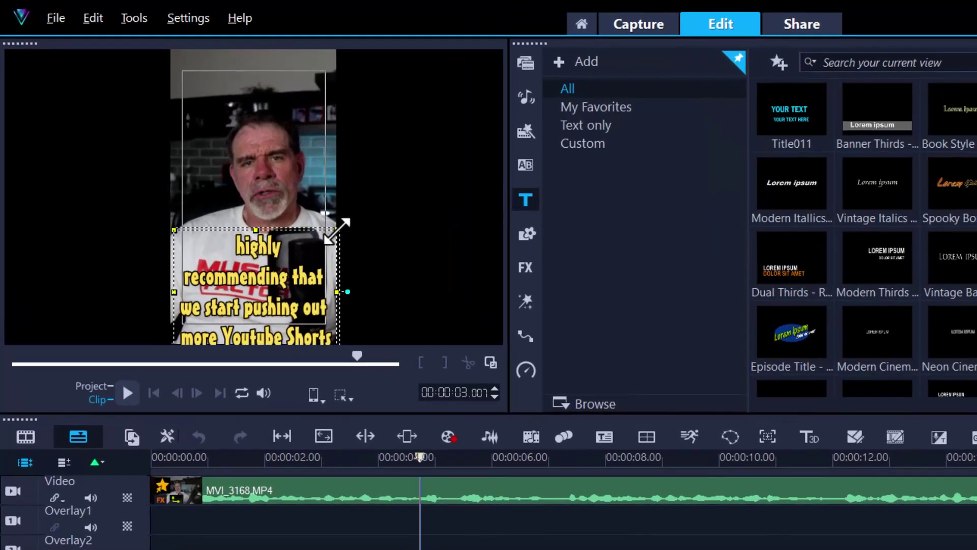
{"action": "left_click_drag", "start_coordinate": [285, 192], "coordinate": [275, 202]}
{"action": "left_click_drag", "start_coordinate": [328, 239], "coordinate": [336, 232]}
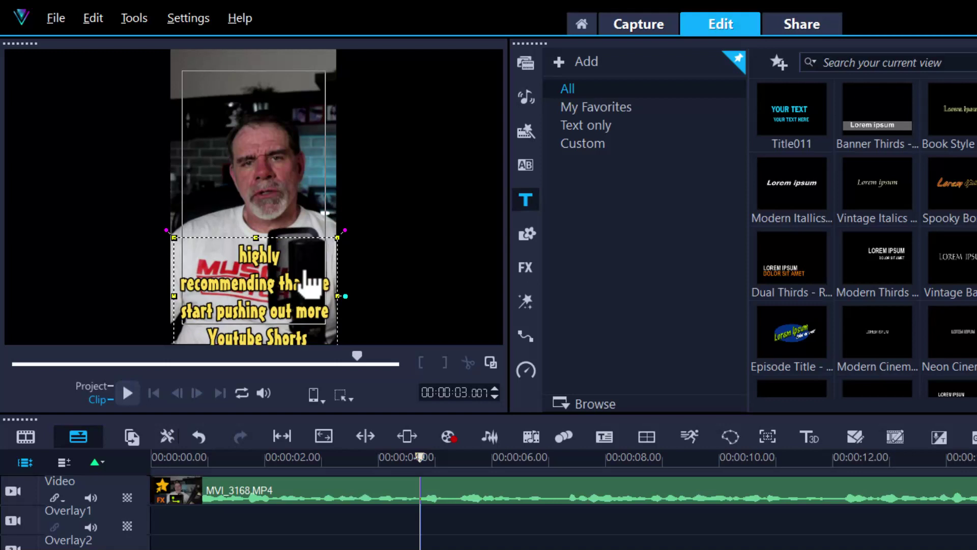
{"action": "left_click", "coordinate": [279, 285]}
{"action": "left_click_drag", "start_coordinate": [422, 461], "coordinate": [555, 502]}
{"action": "left_click_drag", "start_coordinate": [688, 503], "coordinate": [420, 512]}
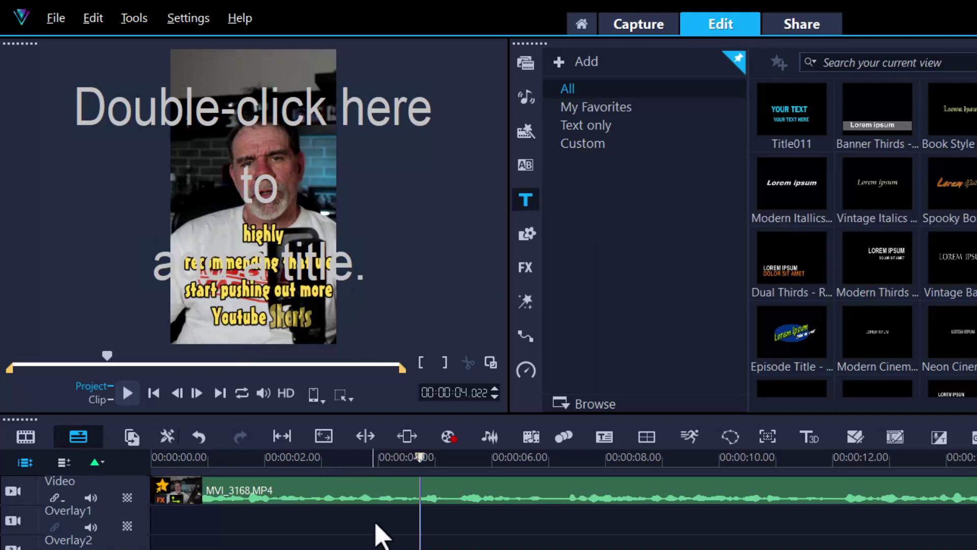
{"action": "mouse_move", "coordinate": [416, 460]}
{"action": "left_mouse_down"}
{"action": "mouse_move", "coordinate": [369, 465]}
{"action": "mouse_move", "coordinate": [405, 468]}
{"action": "mouse_move", "coordinate": [403, 455]}
{"action": "left_mouse_up"}
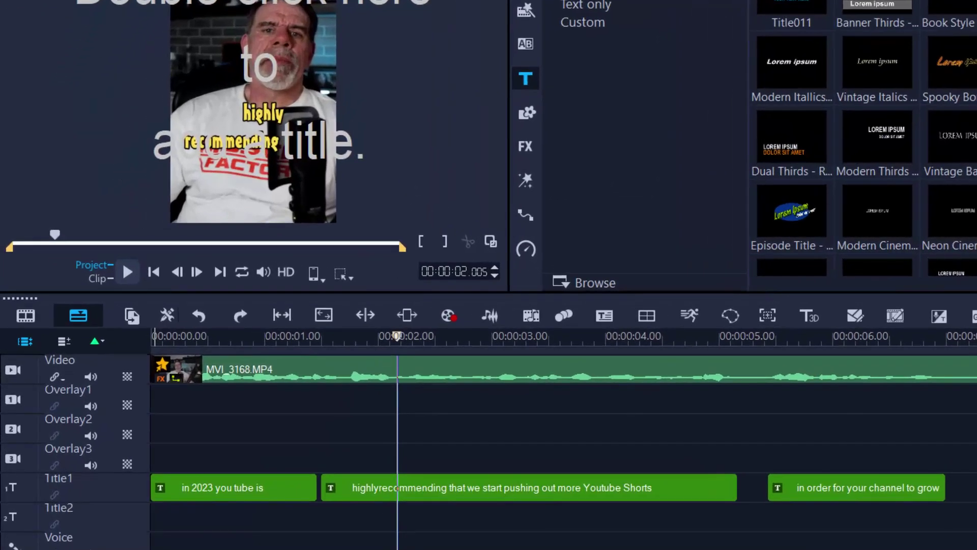
Copy the second title and place the duplicate on the Overlay3 track at about 3 seconds
{"action": "left_click", "coordinate": [485, 487]}
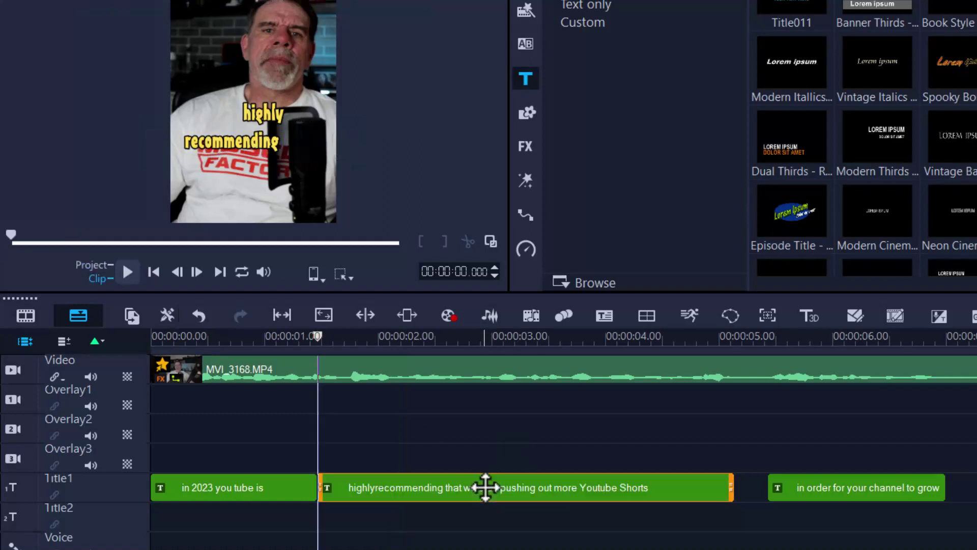
{"action": "right_click", "coordinate": [484, 487]}
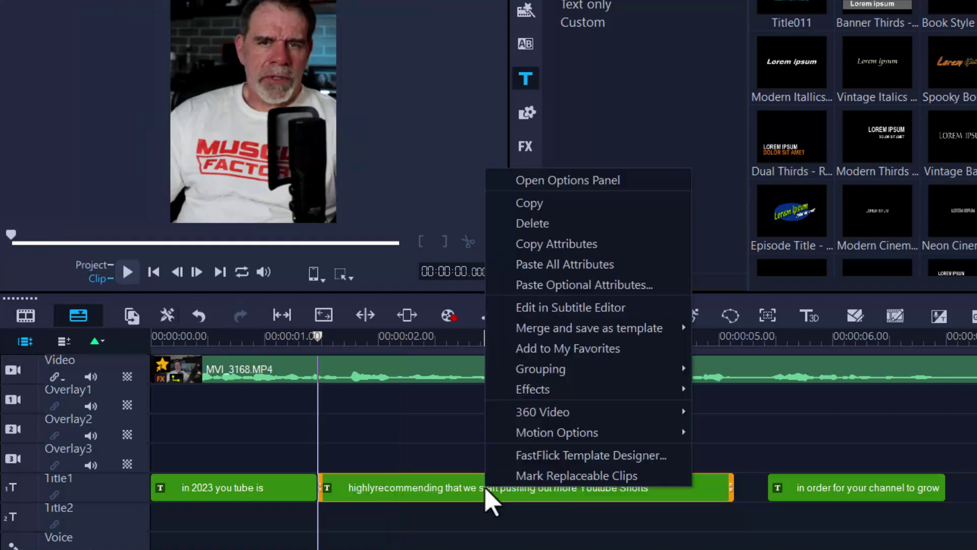
{"action": "left_click", "coordinate": [543, 206]}
{"action": "left_click", "coordinate": [499, 456]}
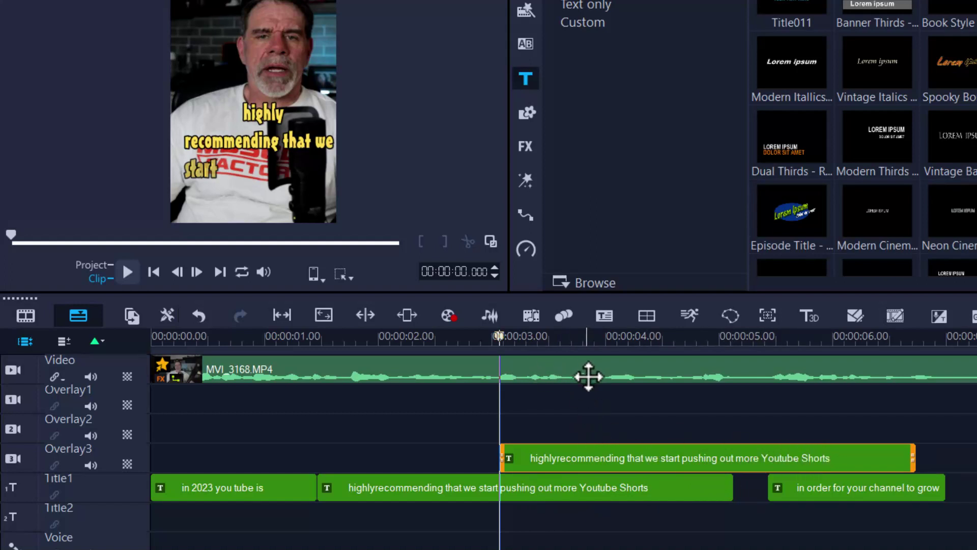
Remove "Youtube Shorts" from the second title's text and move the Overlay3 copy to start at about 4.4 seconds
{"action": "double_click", "coordinate": [554, 491]}
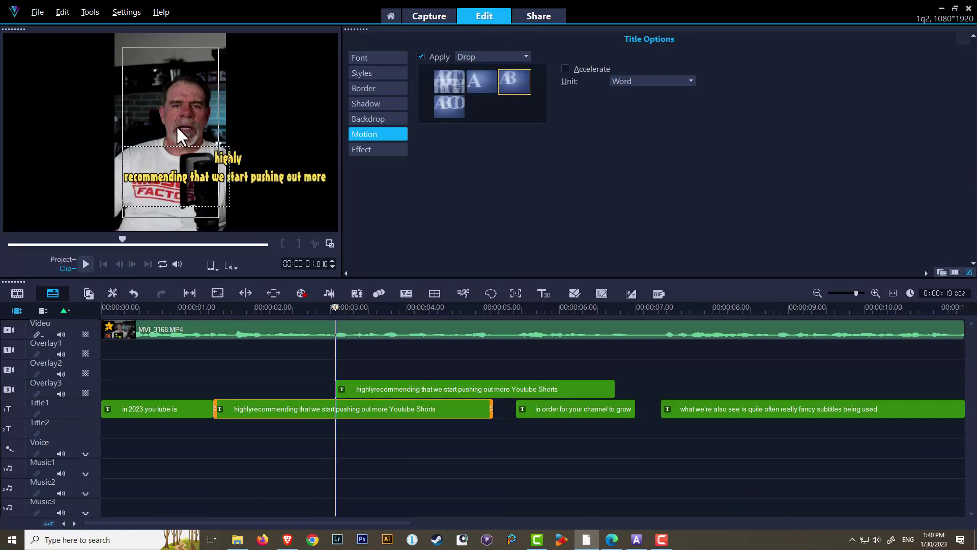
{"action": "left_click_drag", "start_coordinate": [380, 389], "coordinate": [479, 390]}
Play the second title to find where its words finish and trim its end to about 4.1 seconds
{"action": "key", "text": "space"}
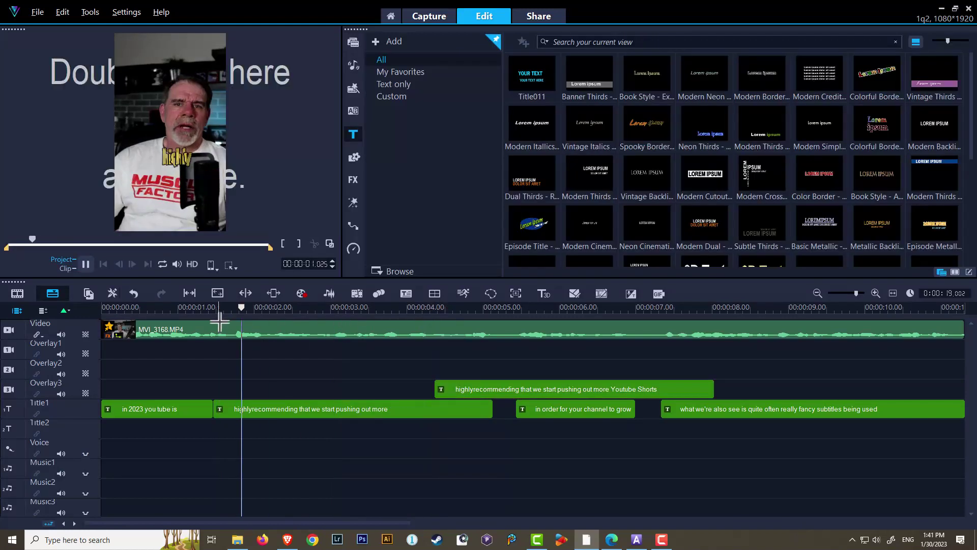
{"action": "left_click", "coordinate": [453, 309]}
{"action": "left_click", "coordinate": [462, 409]}
{"action": "left_click_drag", "start_coordinate": [461, 410], "coordinate": [416, 409]}
Reduce the copied title's text to "Youtube Shorts" and fit the clip on Title1 directly after the second title
{"action": "double_click", "coordinate": [448, 389]}
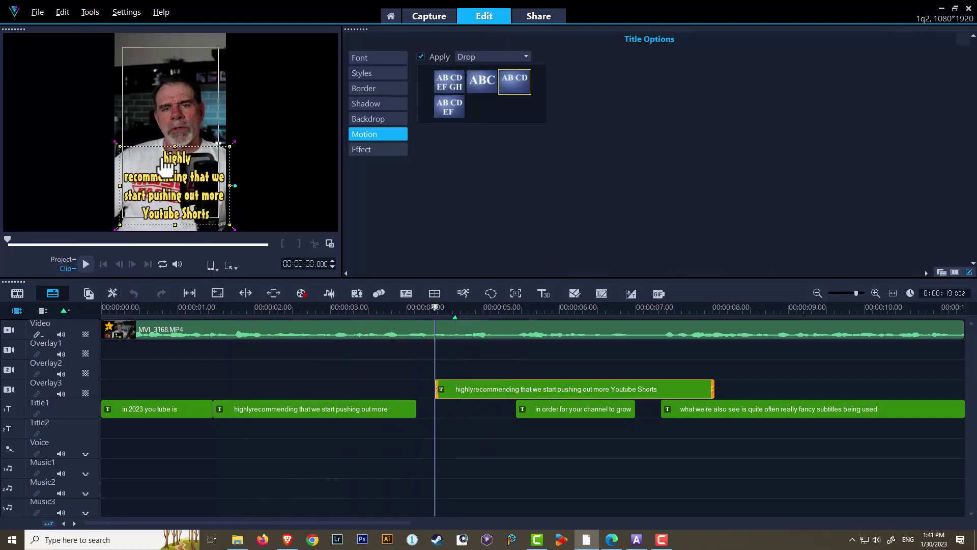
{"action": "left_click_drag", "start_coordinate": [512, 389], "coordinate": [459, 408]}
{"action": "double_click", "coordinate": [435, 389]}
{"action": "left_click", "coordinate": [189, 176]}
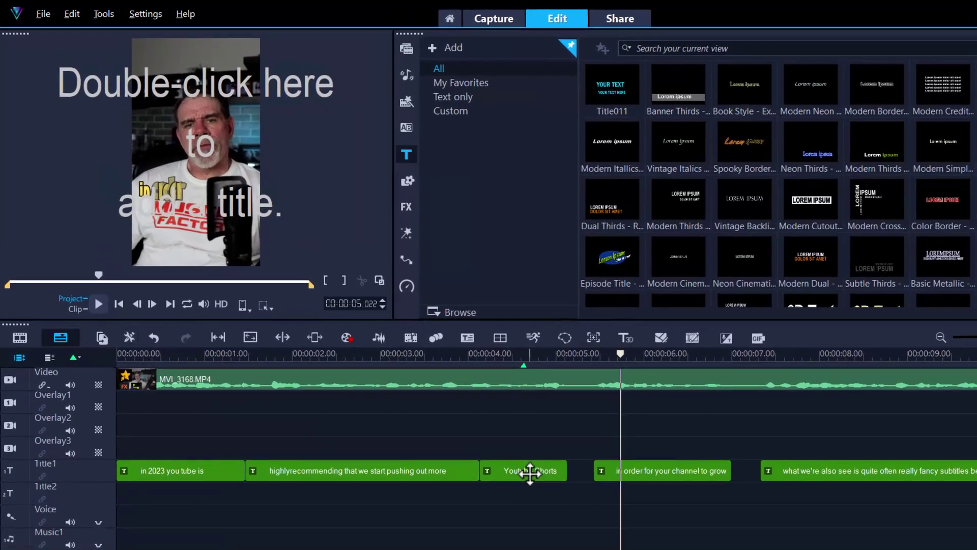
Give the "Youtube Shorts" title the second Fade motion preset with unit Word, and apply the slanted orange text style
{"action": "double_click", "coordinate": [459, 410]}
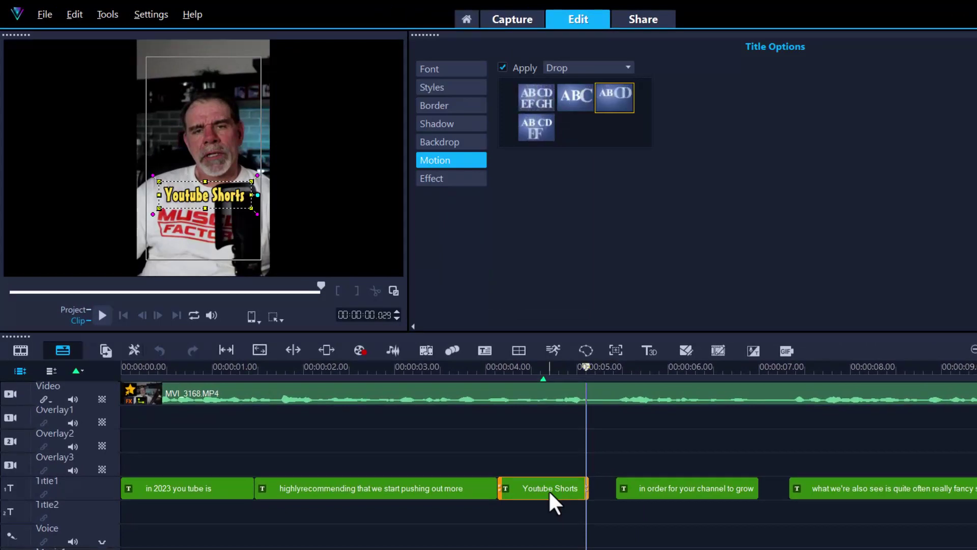
{"action": "left_click", "coordinate": [576, 69]}
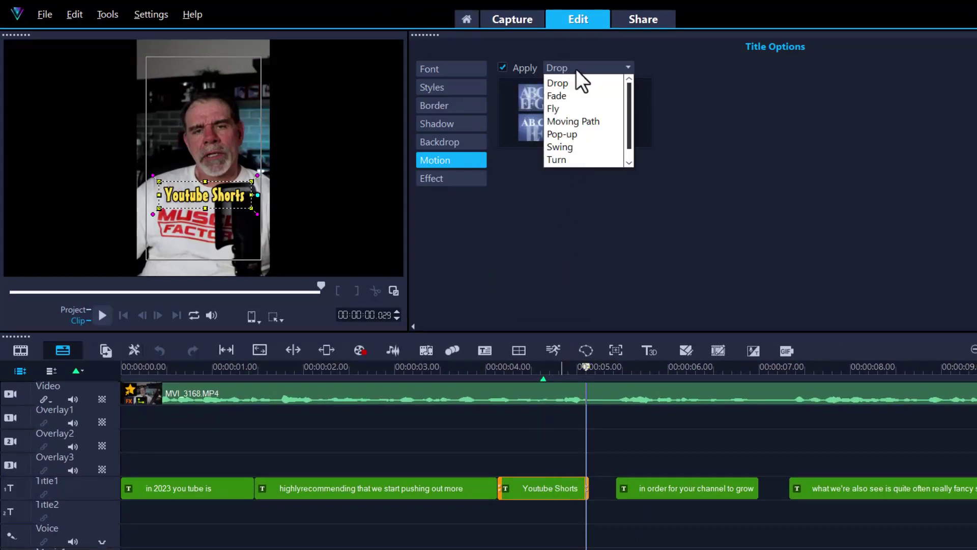
{"action": "left_click", "coordinate": [557, 96]}
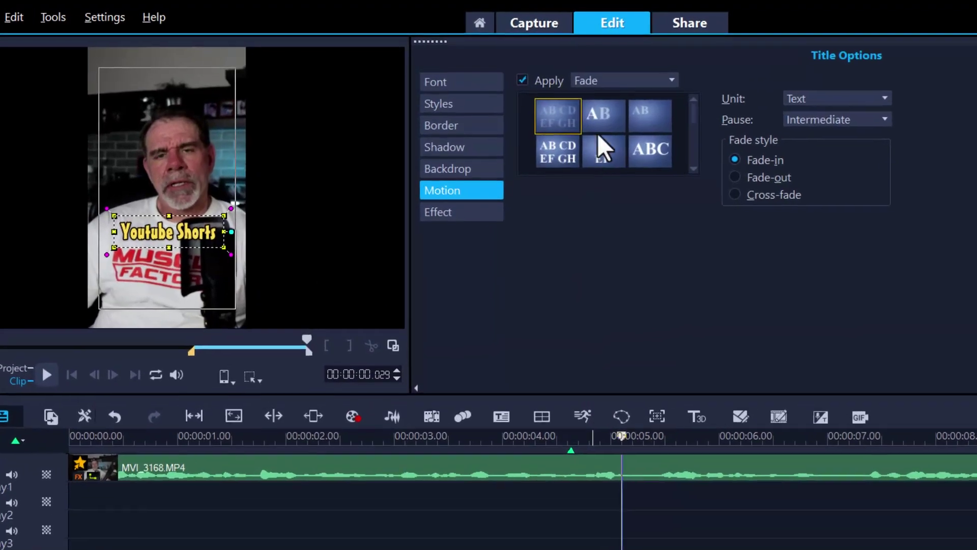
{"action": "left_click", "coordinate": [565, 93]}
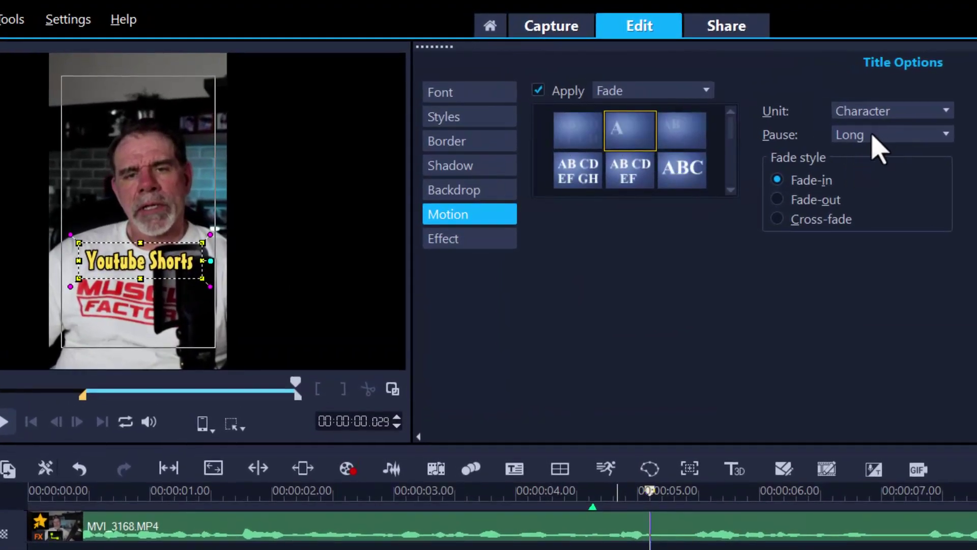
{"action": "left_click", "coordinate": [889, 113]}
{"action": "left_click", "coordinate": [875, 146]}
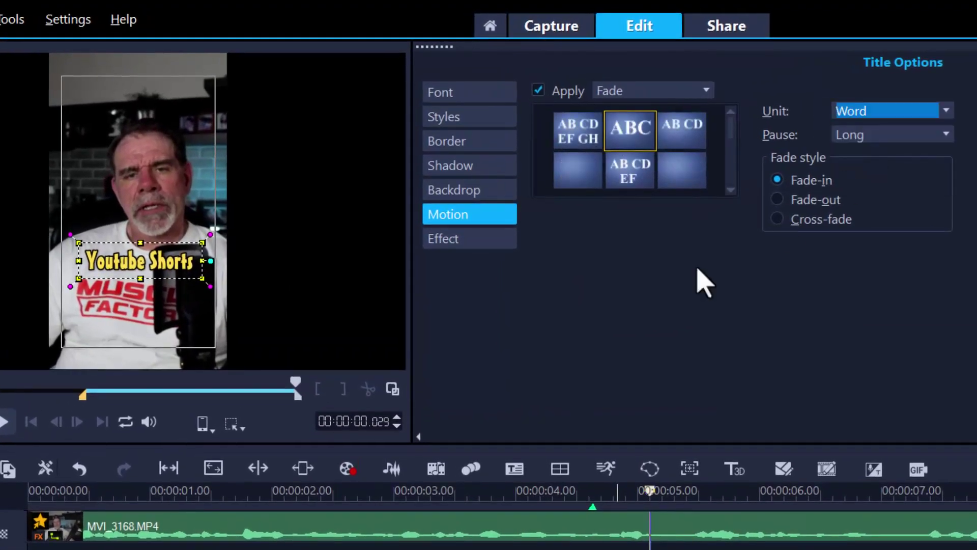
{"action": "left_click", "coordinate": [459, 121]}
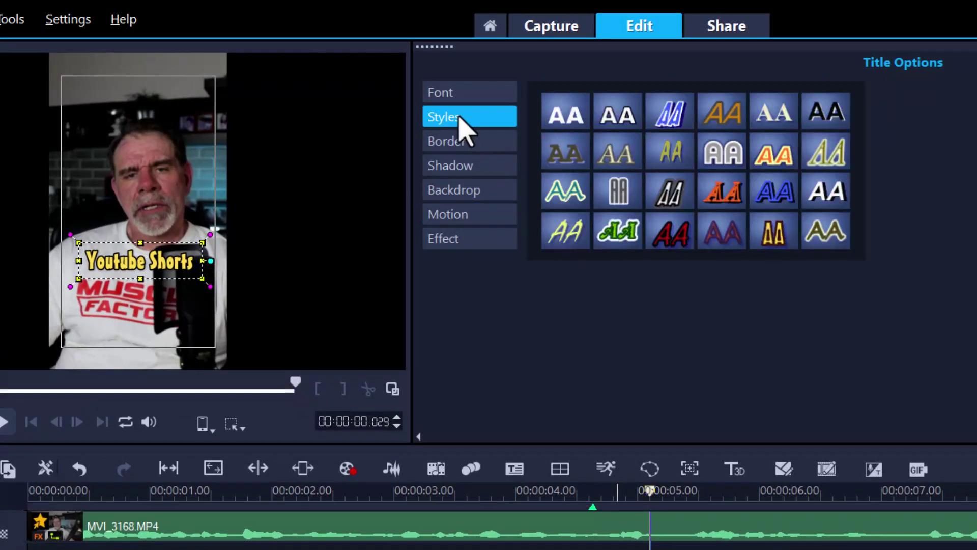
{"action": "left_click", "coordinate": [770, 161]}
Play the project from the second title through "Youtube Shorts" to preview the split titles and the new animation
{"action": "left_click", "coordinate": [532, 492]}
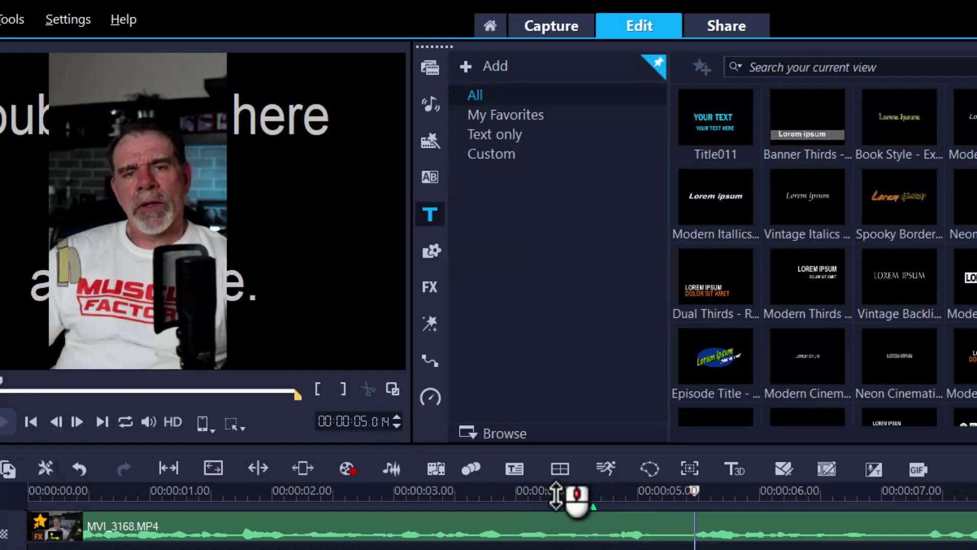
{"action": "left_click", "coordinate": [696, 513]}
{"action": "left_click", "coordinate": [518, 517]}
{"action": "key", "text": "space"}
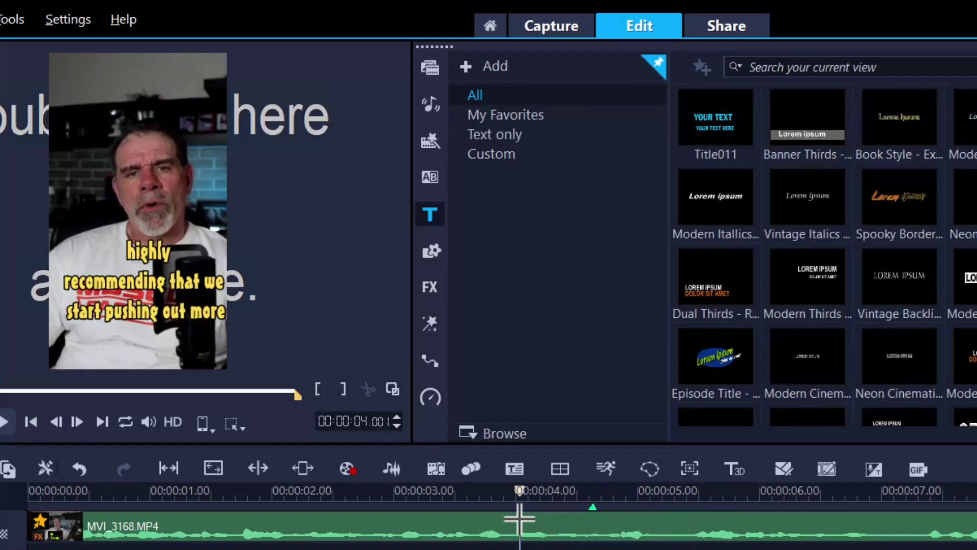
{"action": "left_click", "coordinate": [611, 496]}
{"action": "key", "text": "space"}
{"action": "left_click", "coordinate": [241, 535]}
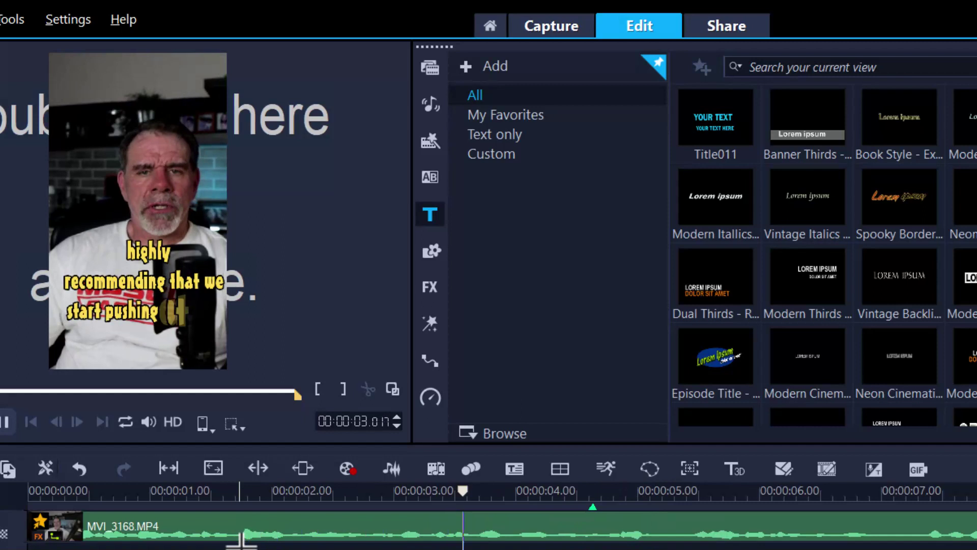
{"action": "key", "text": "space"}
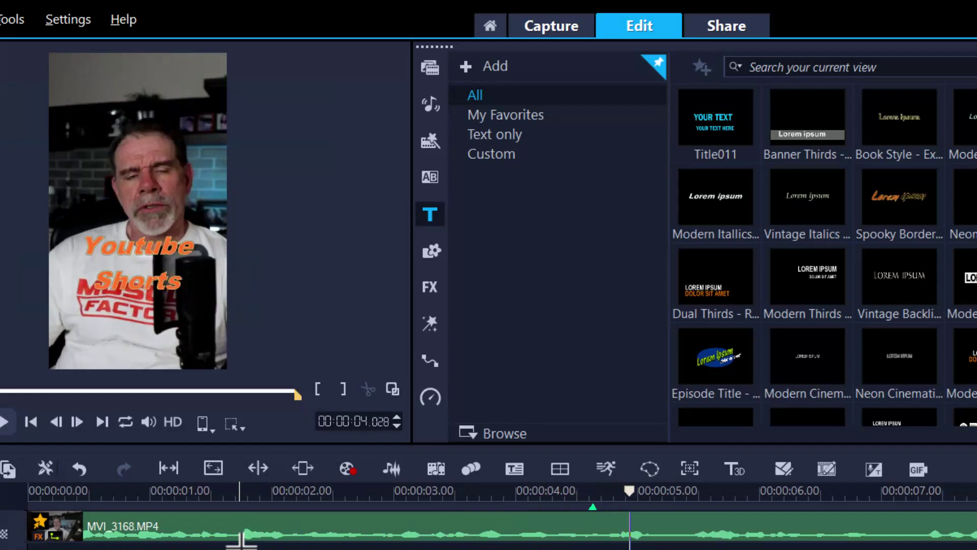